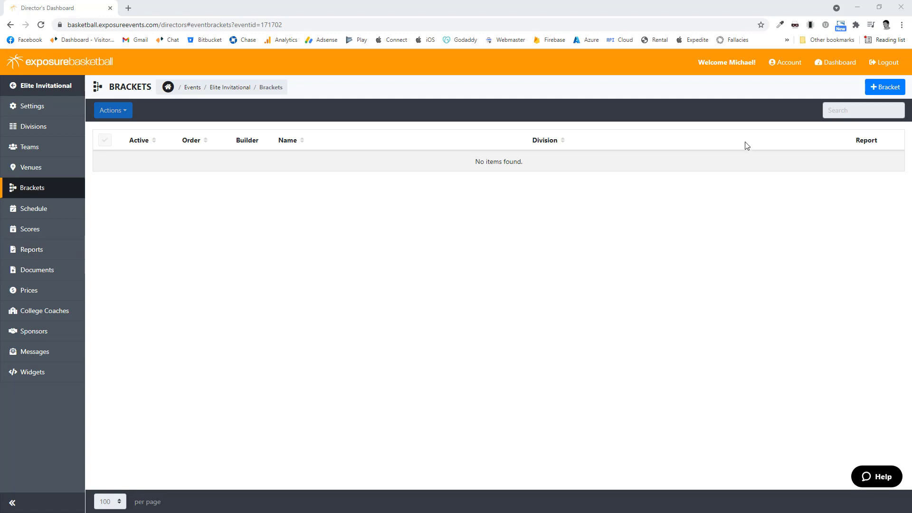
Start a new bracket assigned to the 16U division
click(889, 87)
click(252, 117)
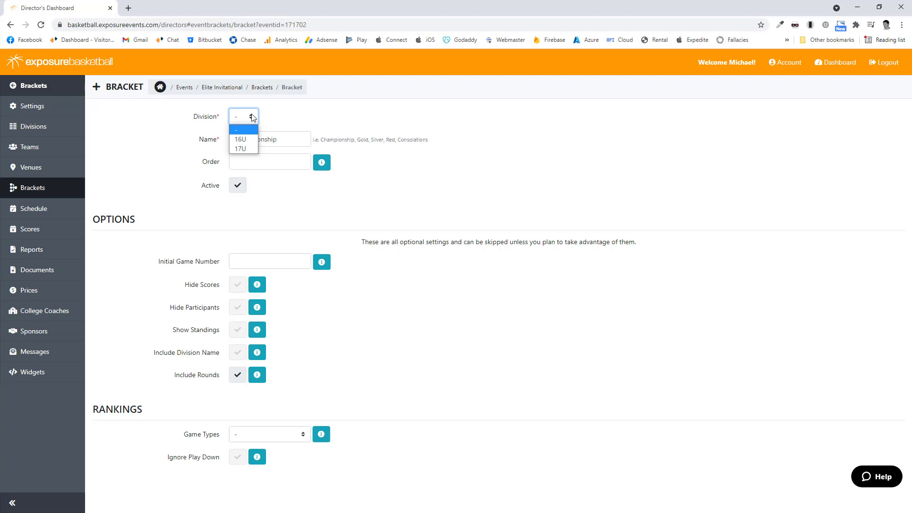
click(247, 141)
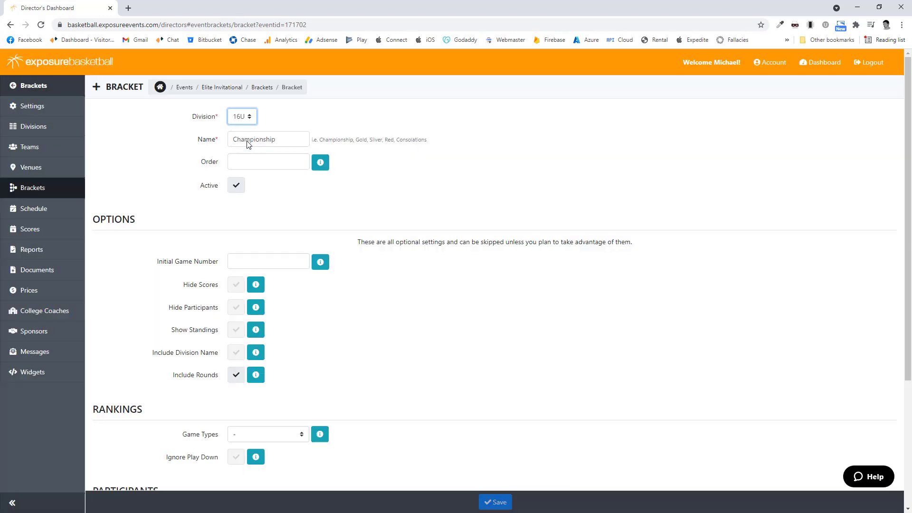
Keep the bracket name Championship and leave the Order field blank
double_click(253, 136)
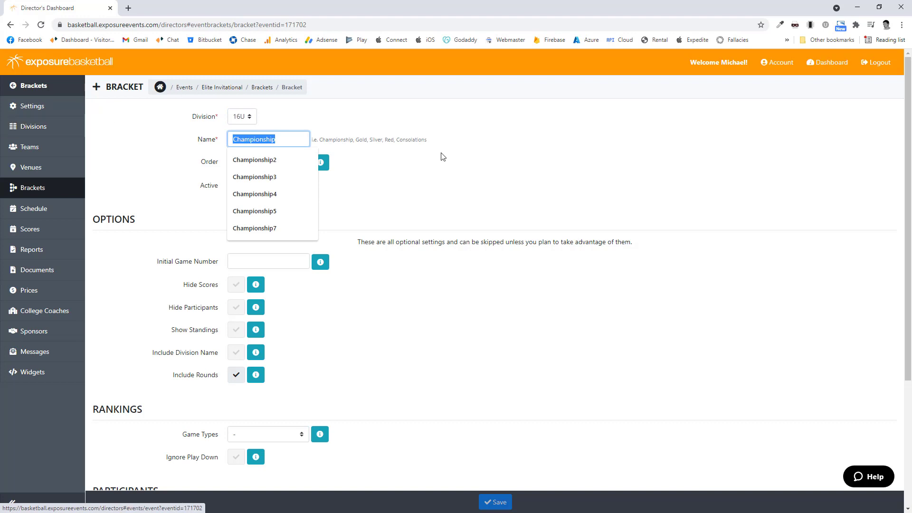
double_click(365, 139)
double_click(375, 139)
click(393, 140)
double_click(390, 139)
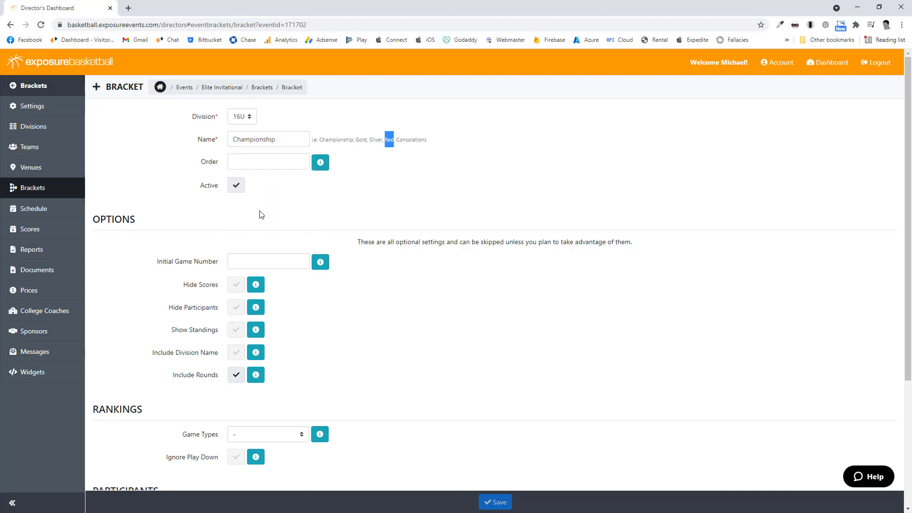
click(259, 160)
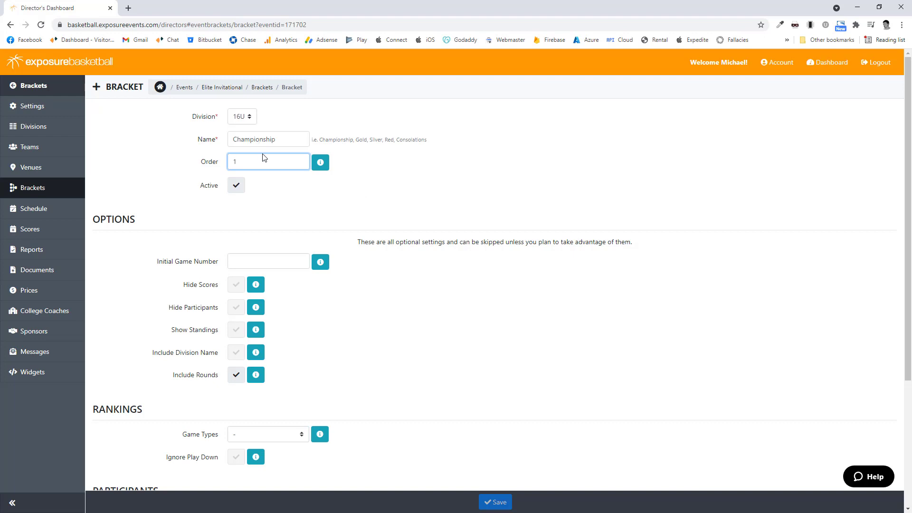
key(BackSpace)
click(370, 186)
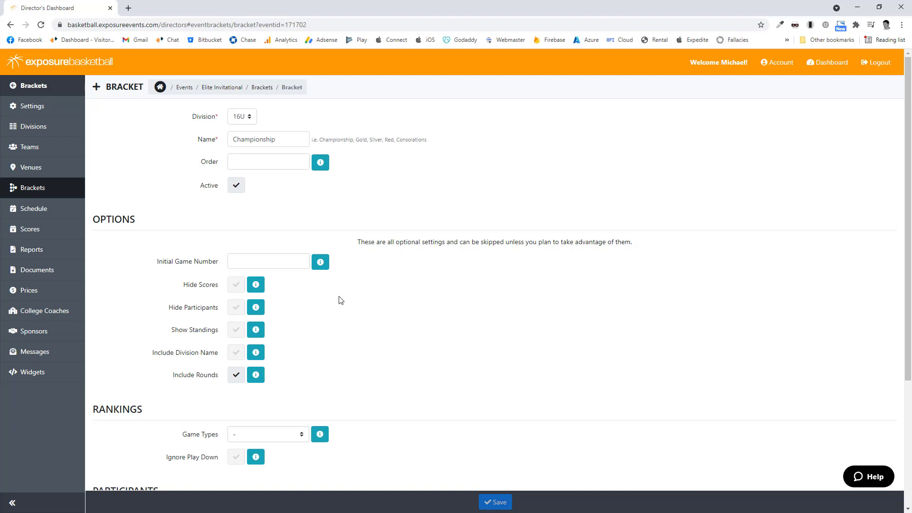
scroll(340, 299, down, 3)
scroll(338, 298, up, 3)
scroll(345, 322, down, 4)
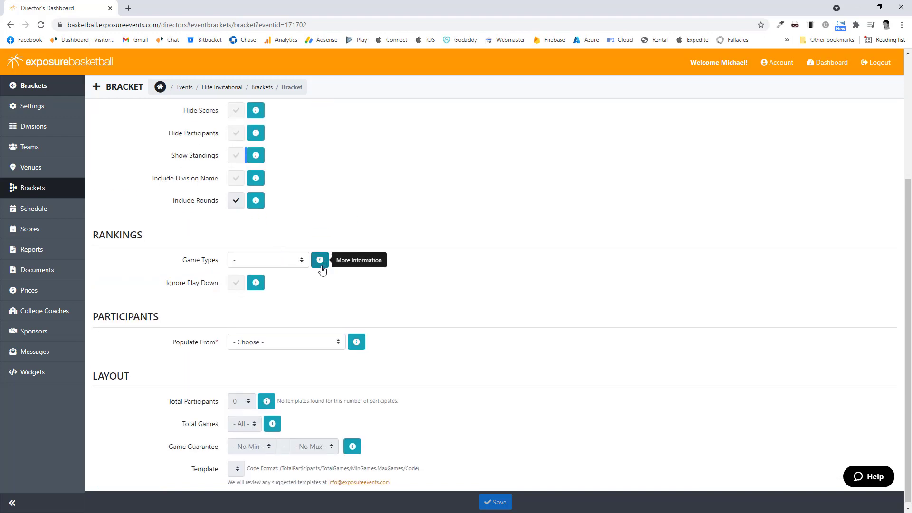
click(256, 133)
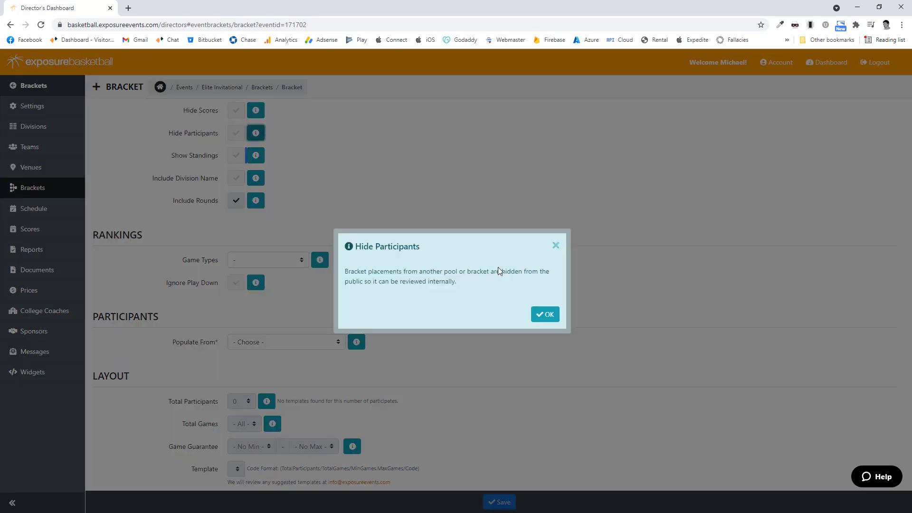
click(519, 78)
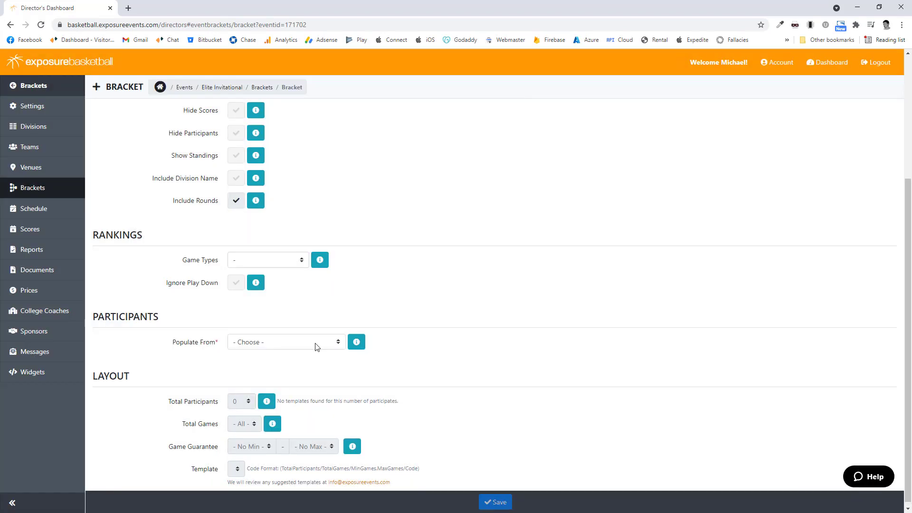
Populate from Number of Participants with 4 participants, keeping the 4/3/1.2/SE single-elimination template
click(317, 347)
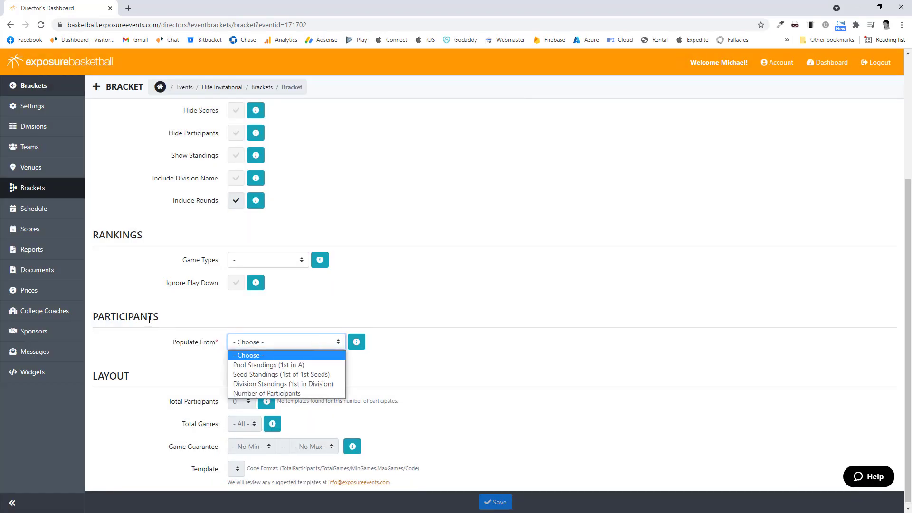
click(458, 343)
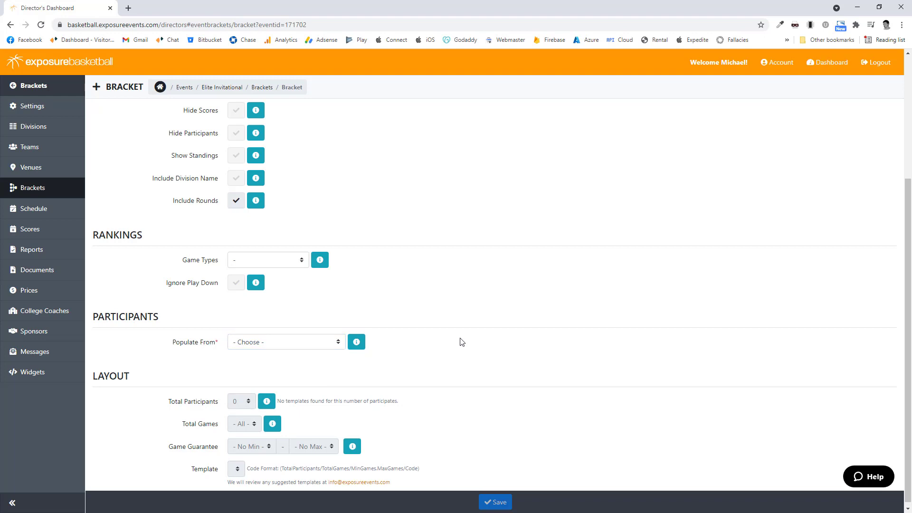
click(299, 339)
click(299, 392)
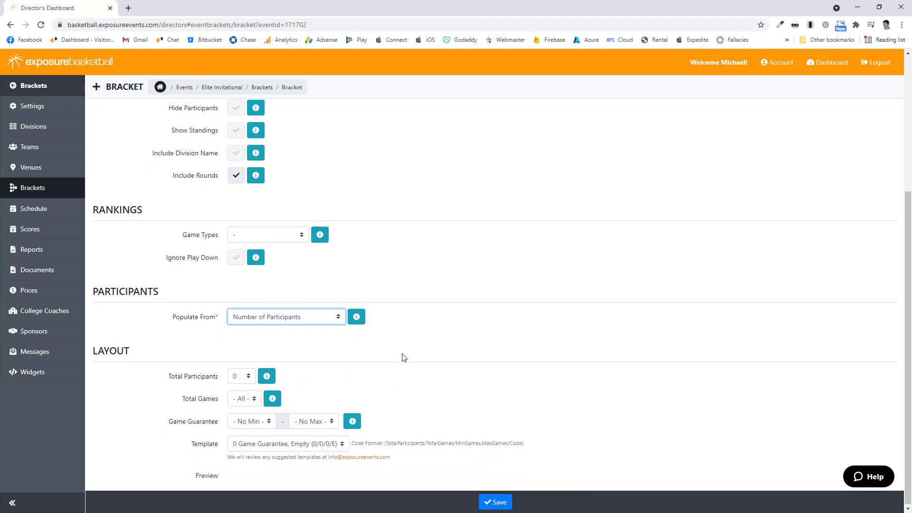
click(240, 379)
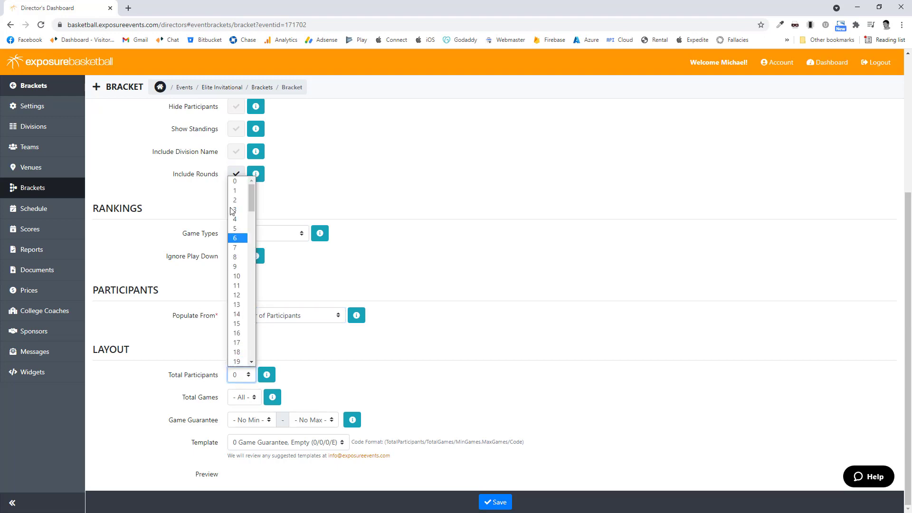
click(237, 222)
scroll(300, 396, down, 3)
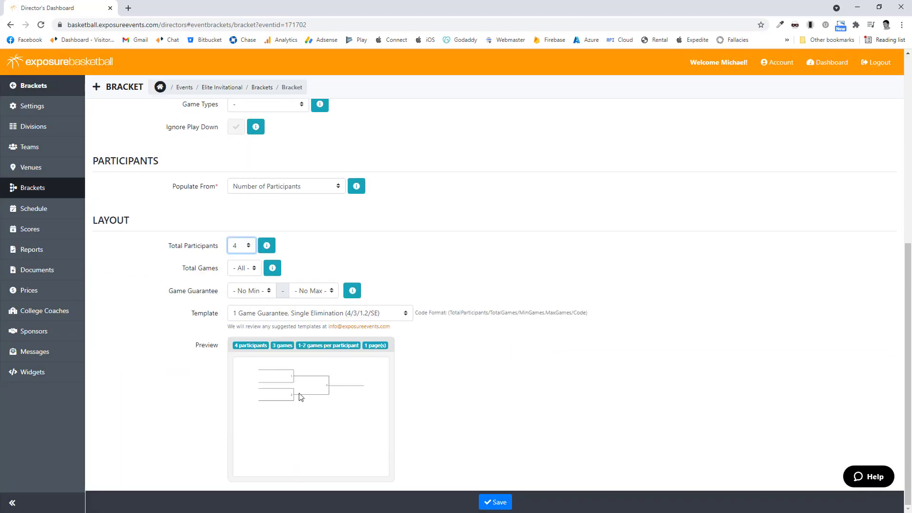
click(302, 315)
click(302, 315)
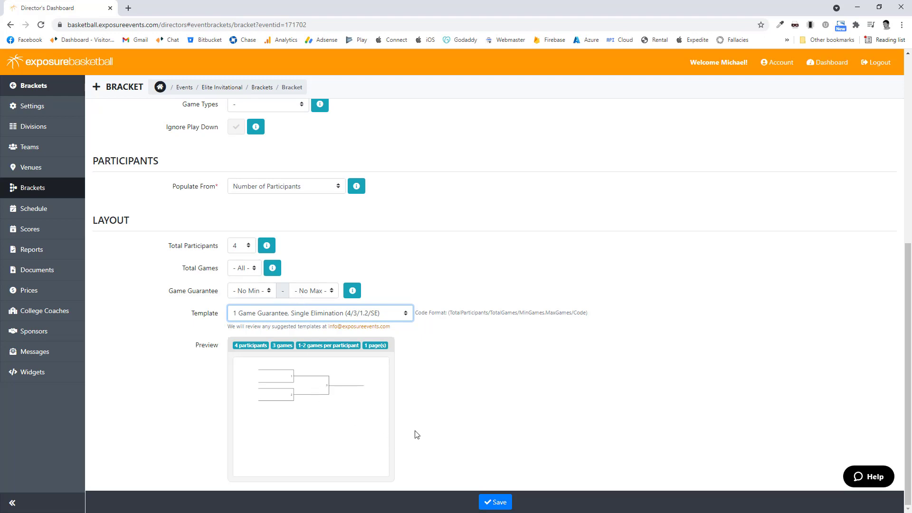
Save the four-team bracket and assign Team 1 [A1] to game 1
click(495, 502)
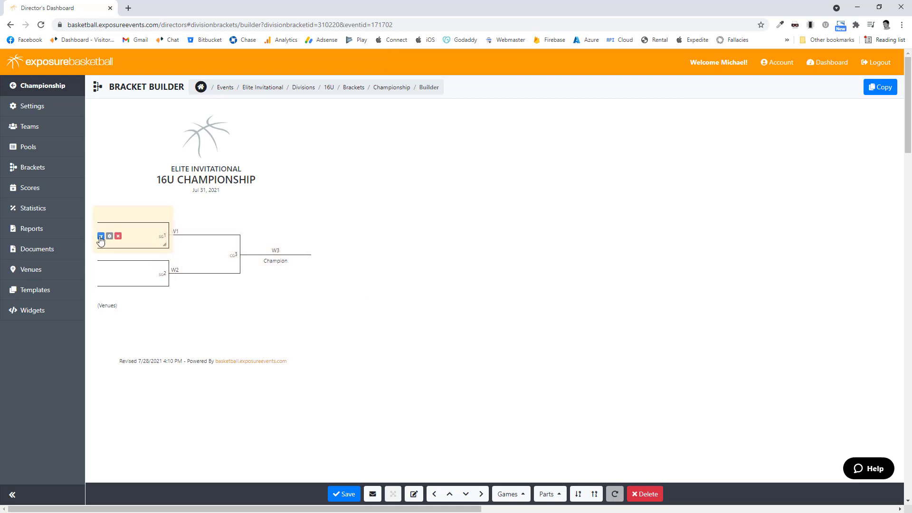
click(101, 236)
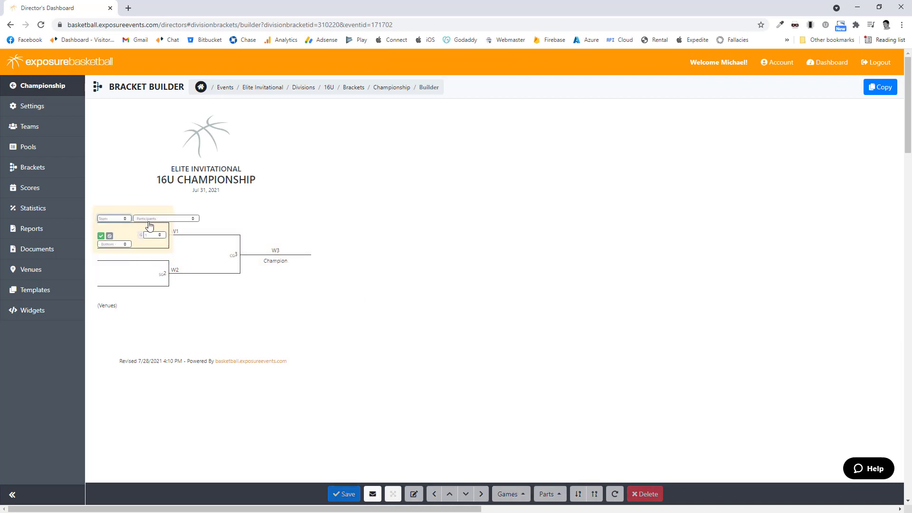
click(149, 222)
click(151, 230)
Apply the game 1 edit, then delete all bracket games and confirm the reset
click(100, 236)
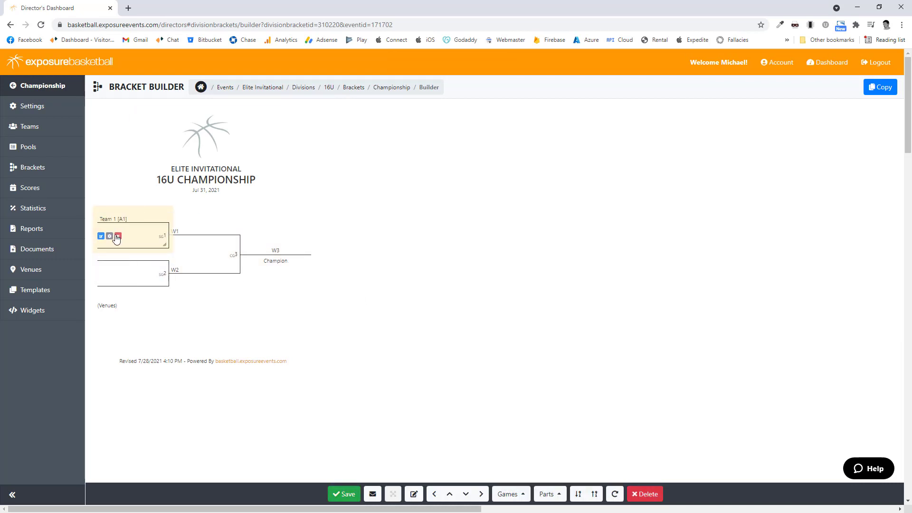
click(648, 495)
click(482, 314)
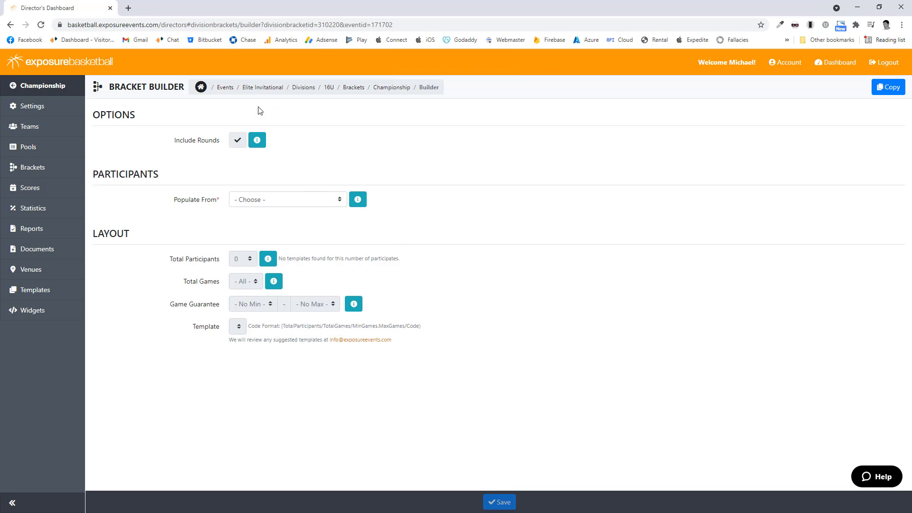
Populate the bracket from Division Standings (1st in Division) with 3 participants and save
click(280, 199)
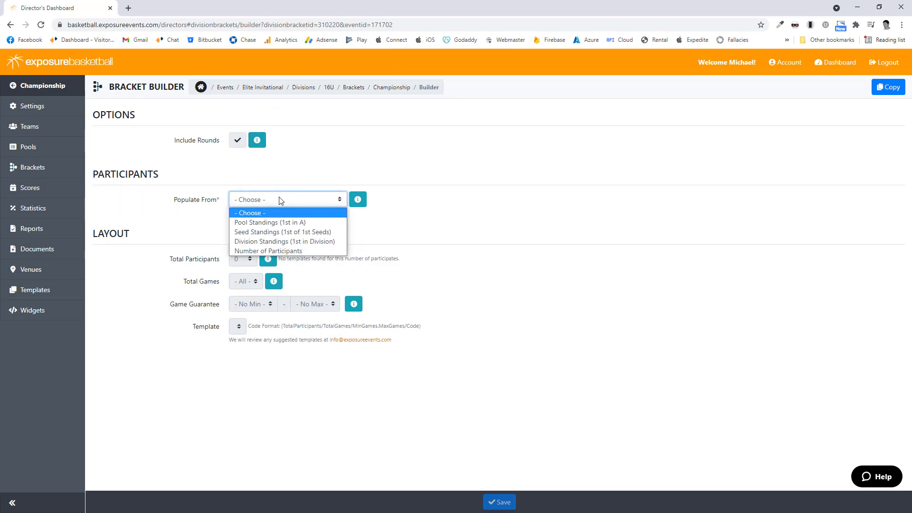
click(280, 243)
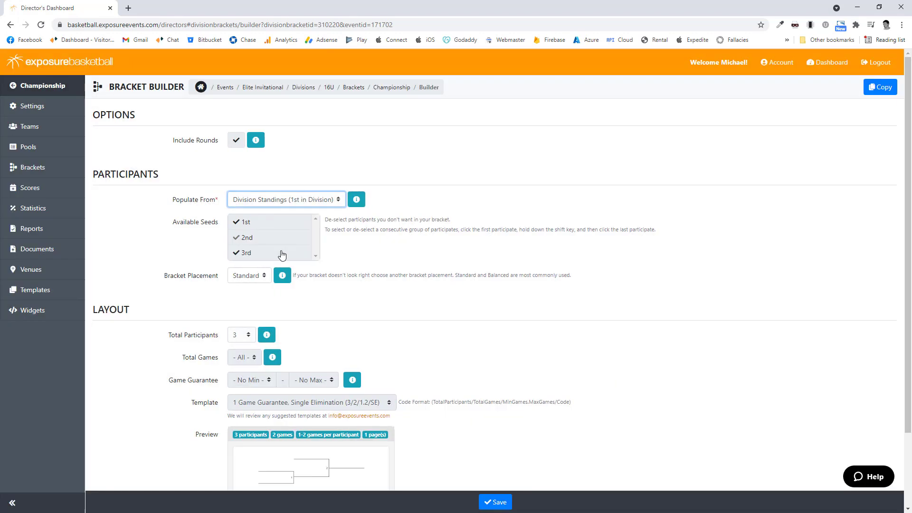
scroll(304, 238, down, 2)
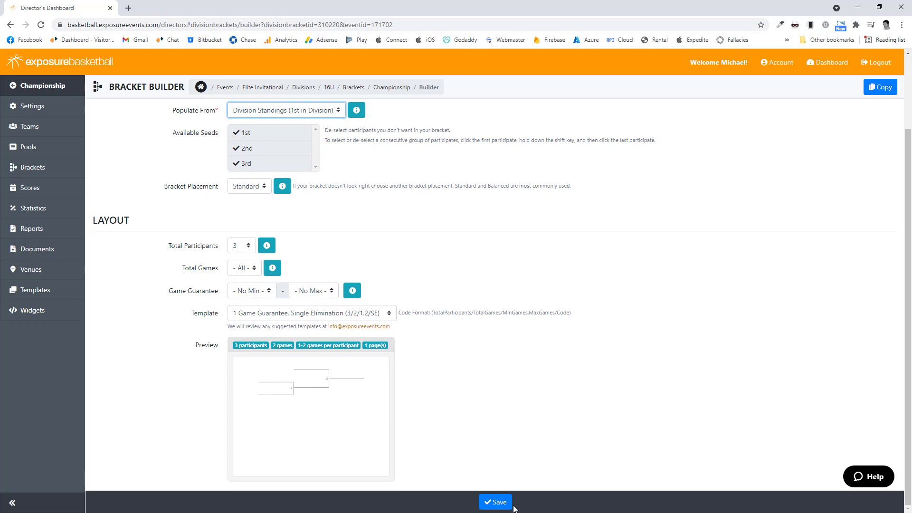
click(495, 502)
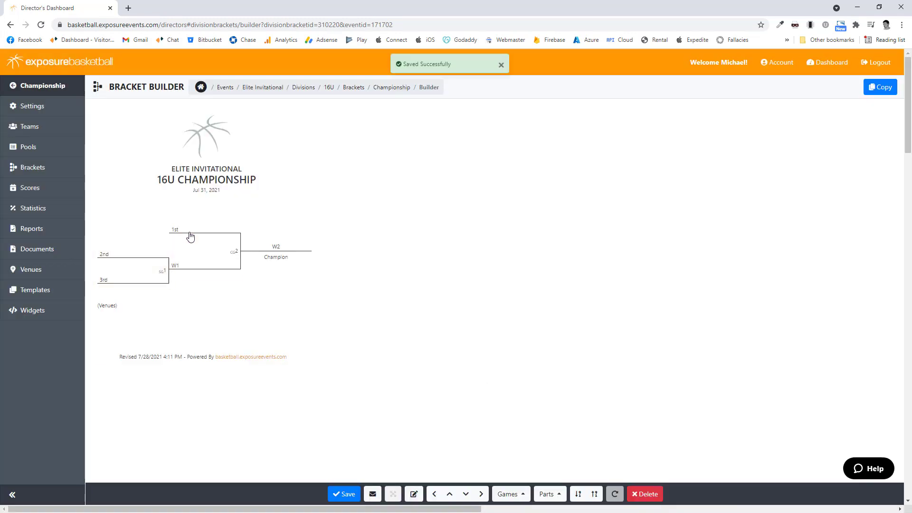
mouse_move(134, 261)
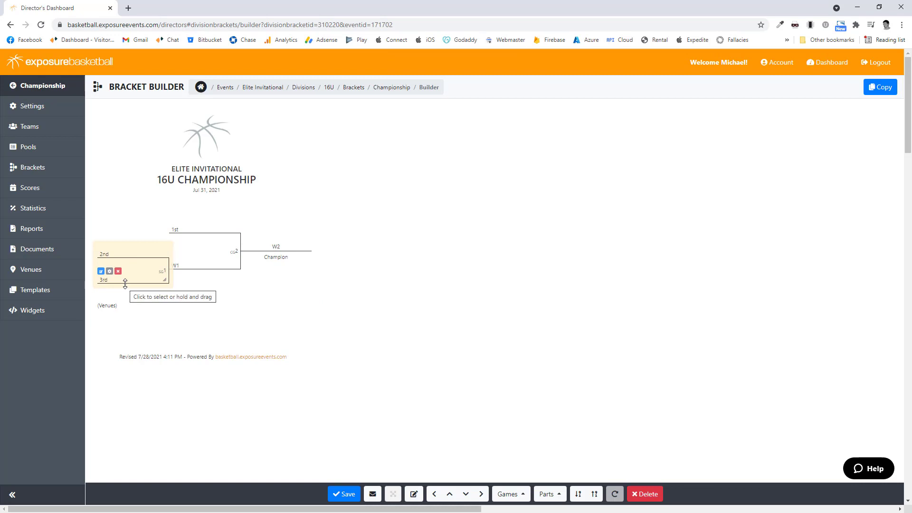
Reset the bracket and rebuild it from Seed Standings with the 3/2/1.2/SE template
click(644, 496)
click(491, 313)
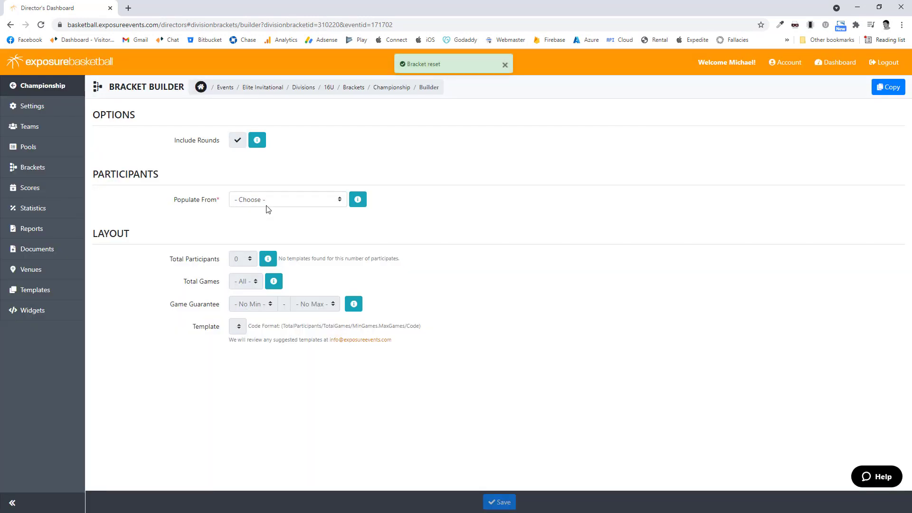
click(267, 205)
click(266, 230)
scroll(430, 320, down, 1)
scroll(431, 323, down, 1)
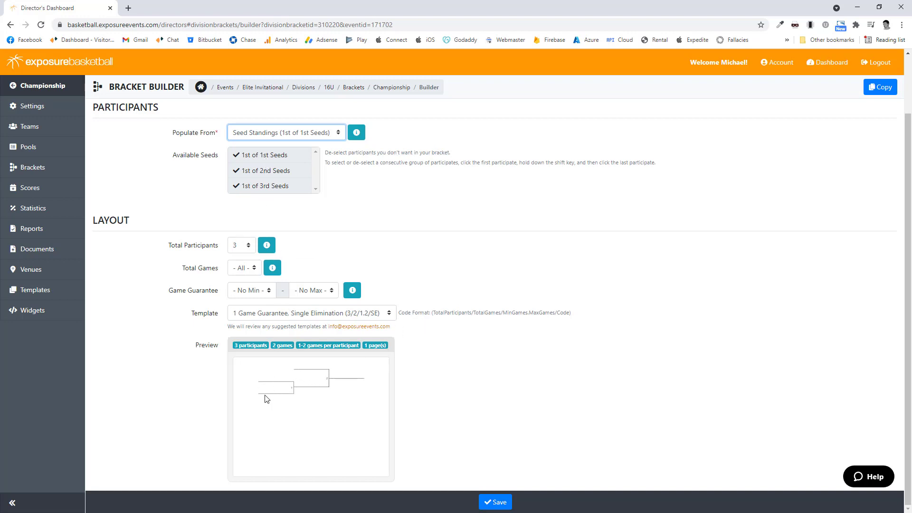
click(496, 502)
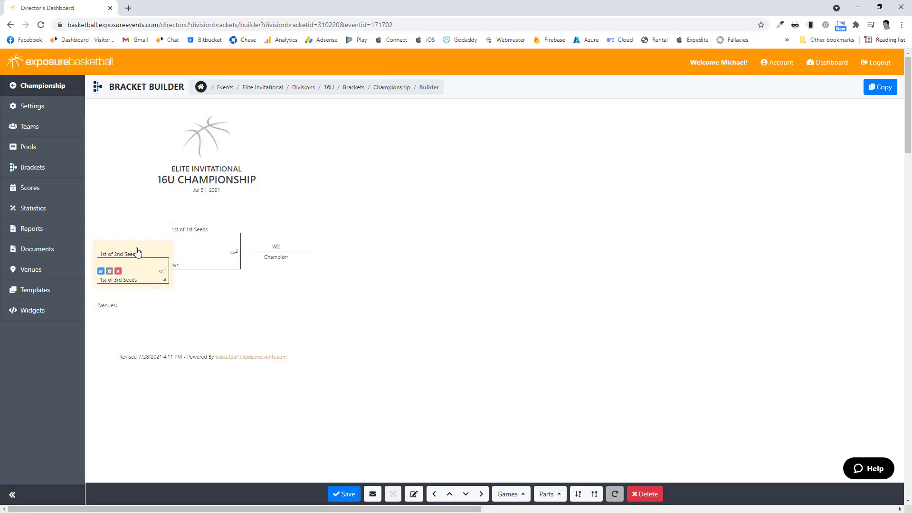
Reset the bracket and choose Pool Standings as the participant source
mouse_move(192, 255)
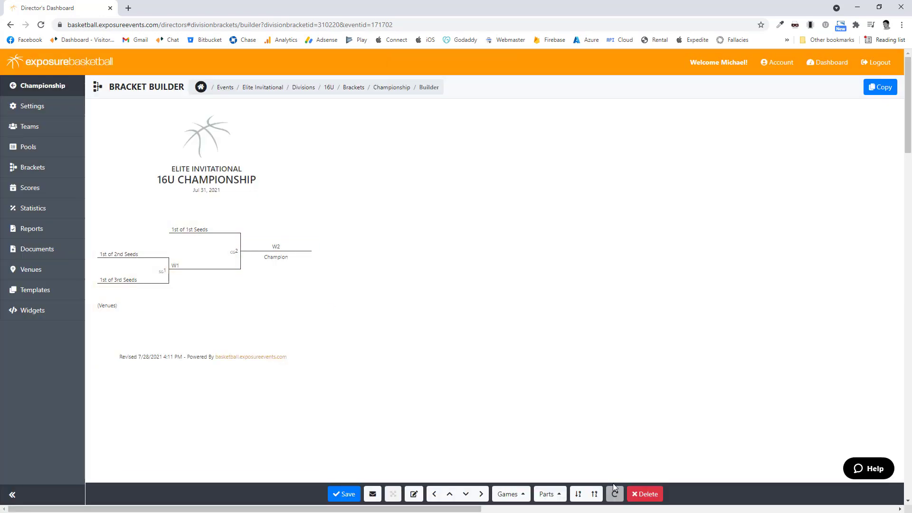
click(646, 494)
click(484, 314)
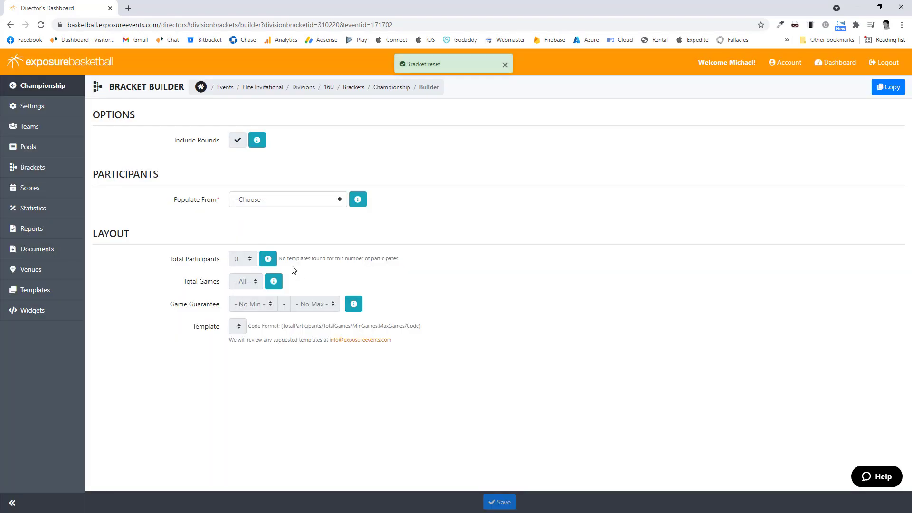
click(285, 200)
click(290, 225)
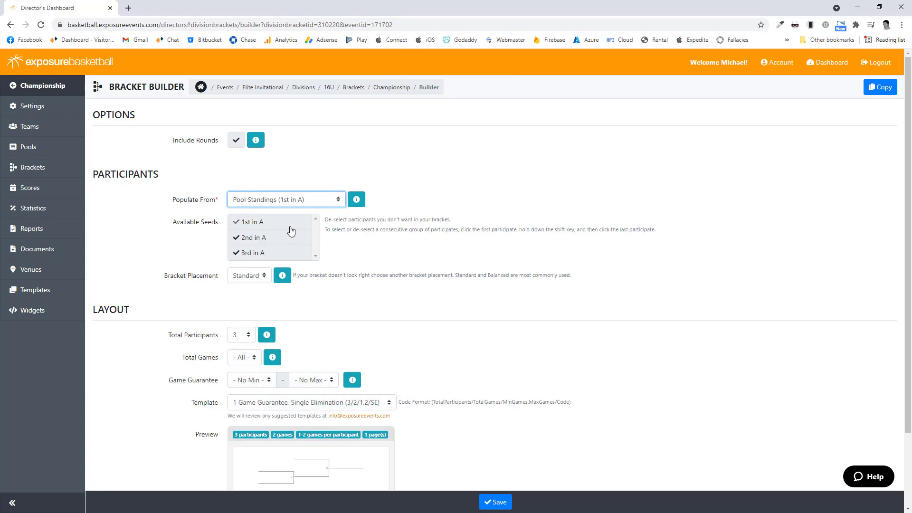
Toggle 3rd in A off and back on, then save with 1st, 2nd and 3rd in A
scroll(389, 301, down, 2)
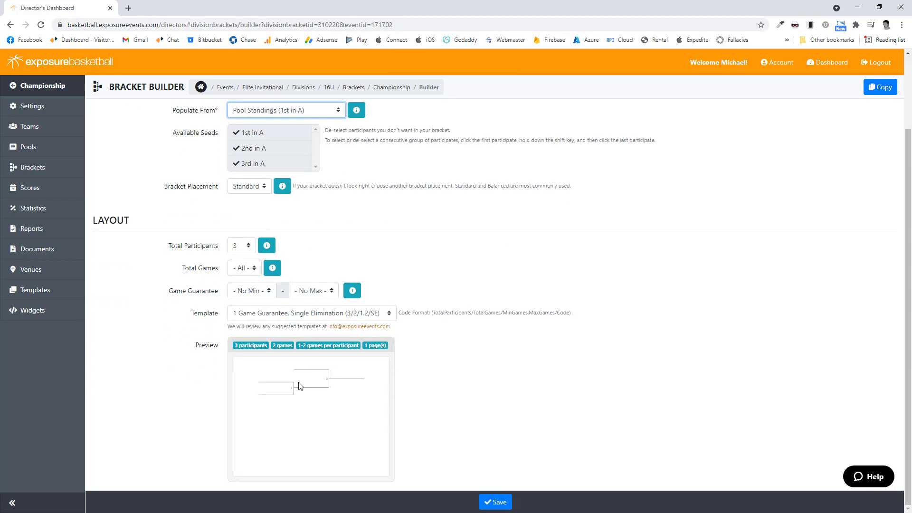
scroll(458, 226, up, 2)
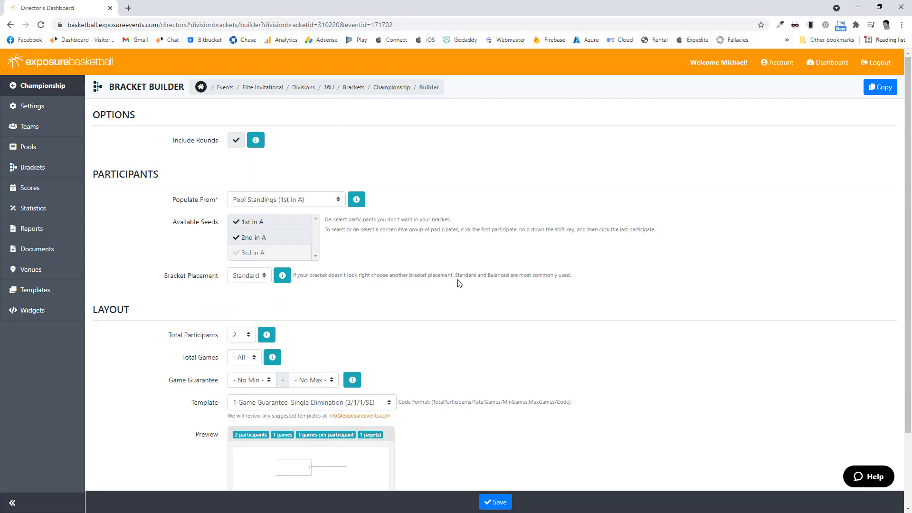
click(265, 250)
scroll(409, 303, down, 2)
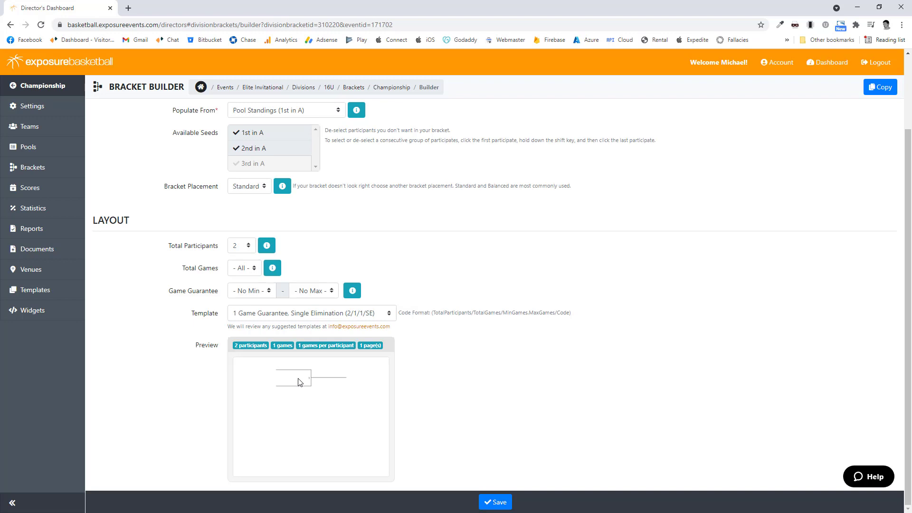
click(291, 165)
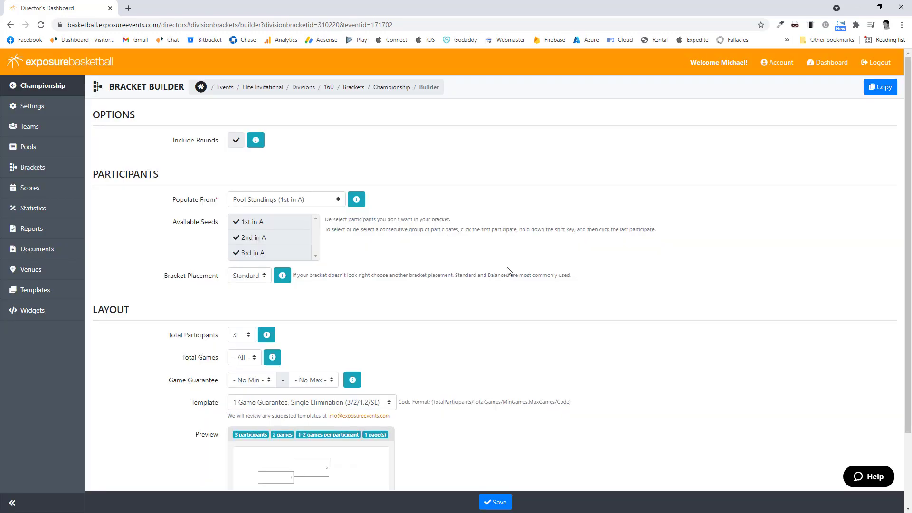
scroll(506, 285, down, 2)
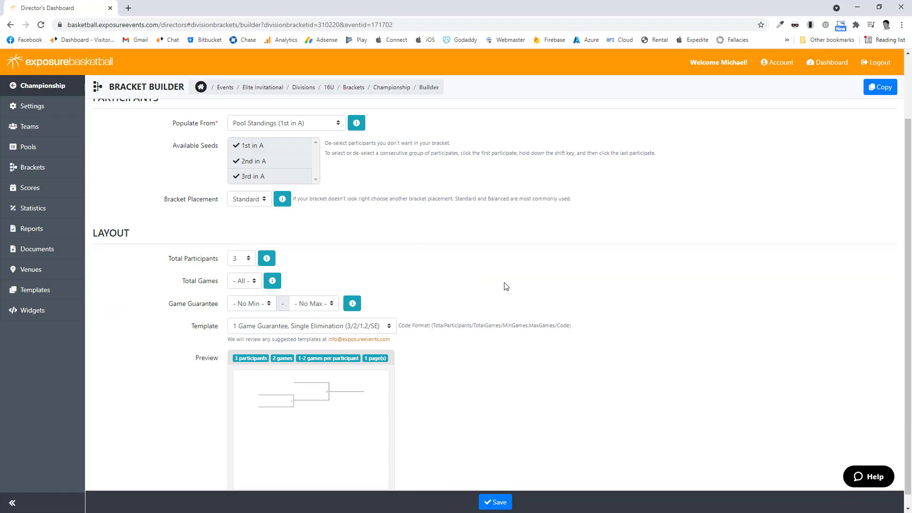
click(498, 503)
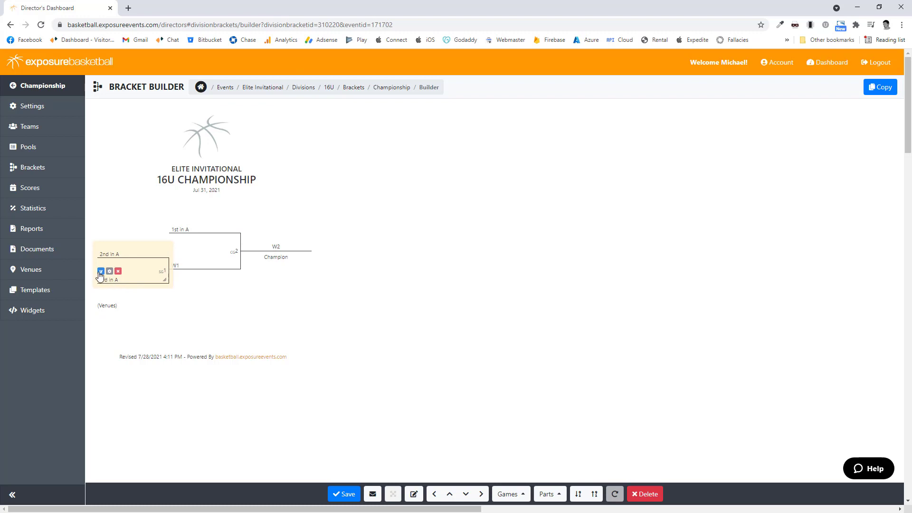
Review the 2nd-vs-3rd in A game's Pool Seed source, then open its Edit Part settings
click(101, 270)
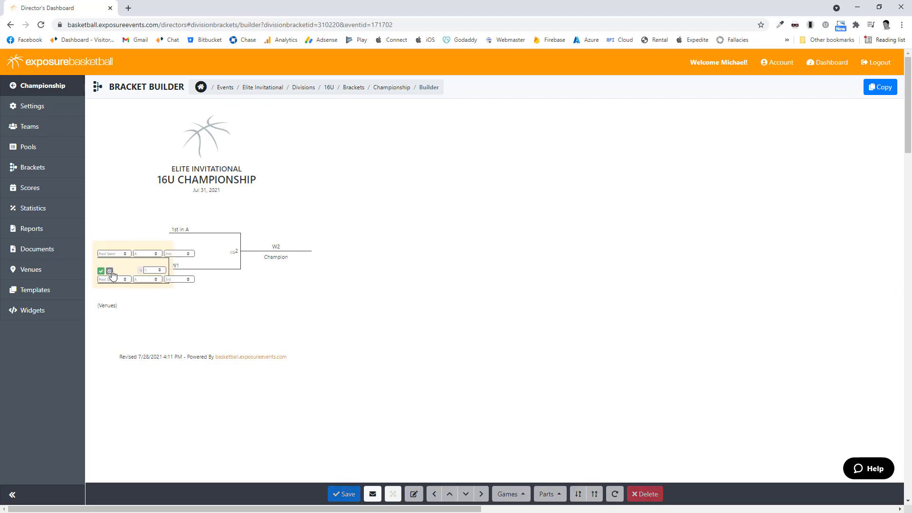
click(114, 254)
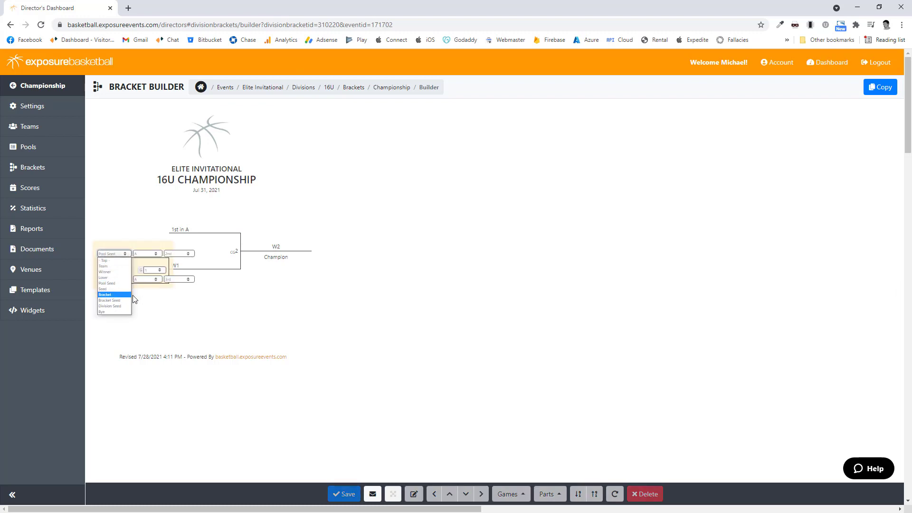
click(177, 309)
click(110, 271)
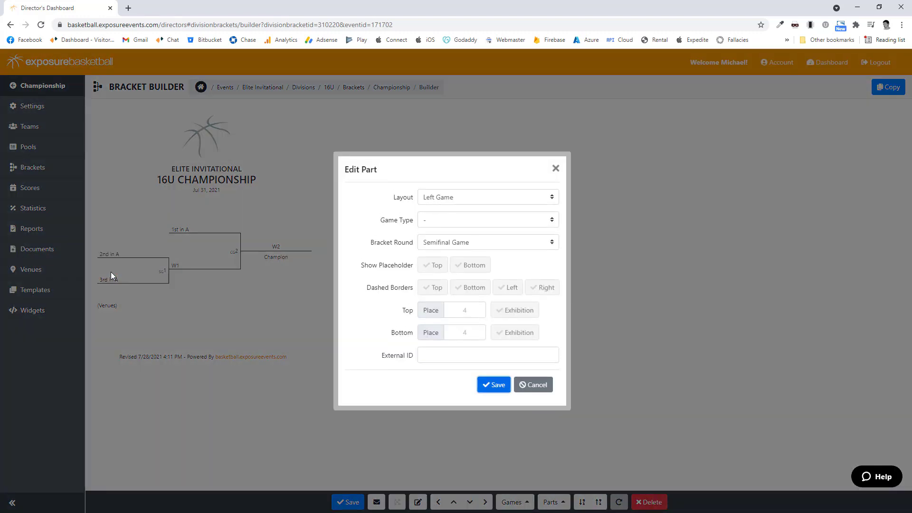
click(110, 271)
click(110, 272)
Keep the Left Game layout and leave the Game Type unset
click(473, 197)
click(378, 207)
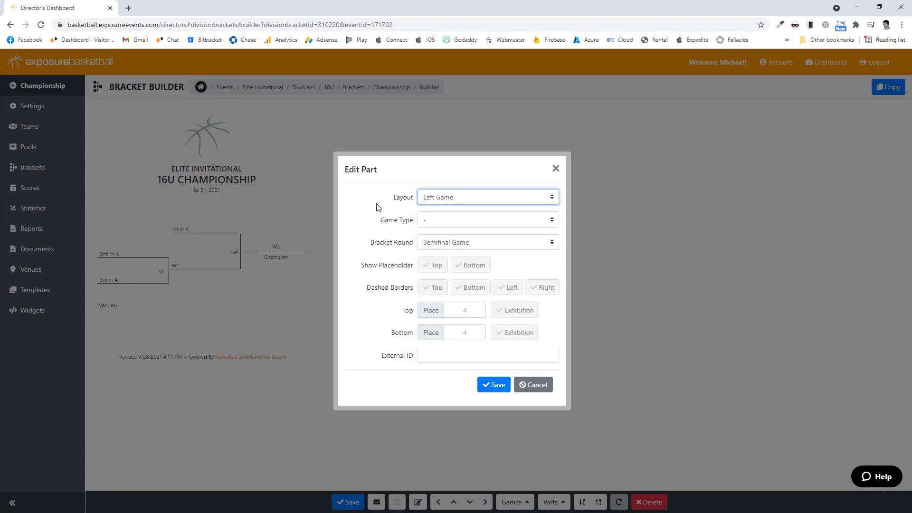
click(438, 223)
click(433, 231)
Toggle the top and bottom placeholders, then close Edit Part without changes
click(430, 268)
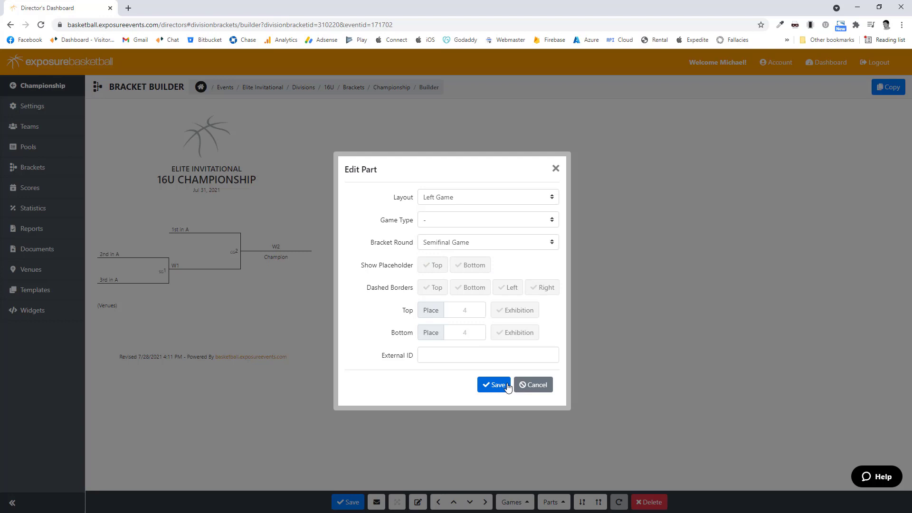
click(434, 265)
click(478, 267)
click(434, 266)
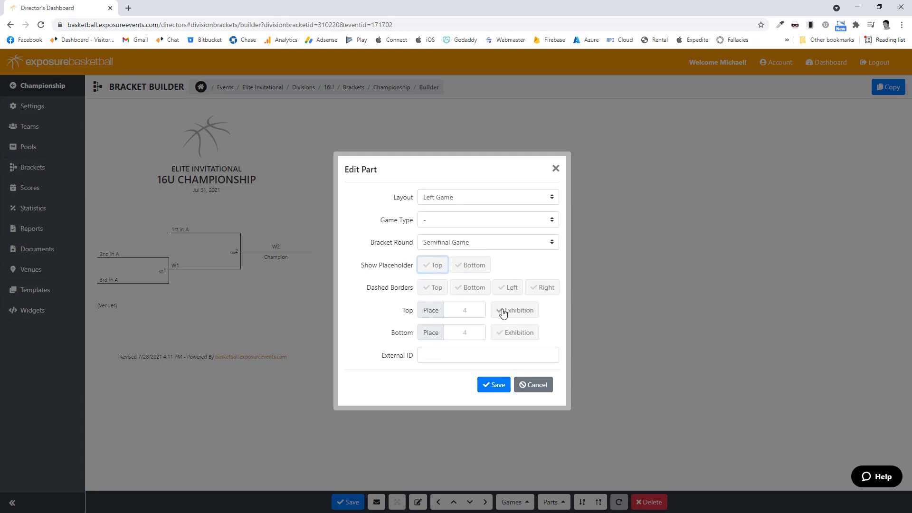
click(530, 388)
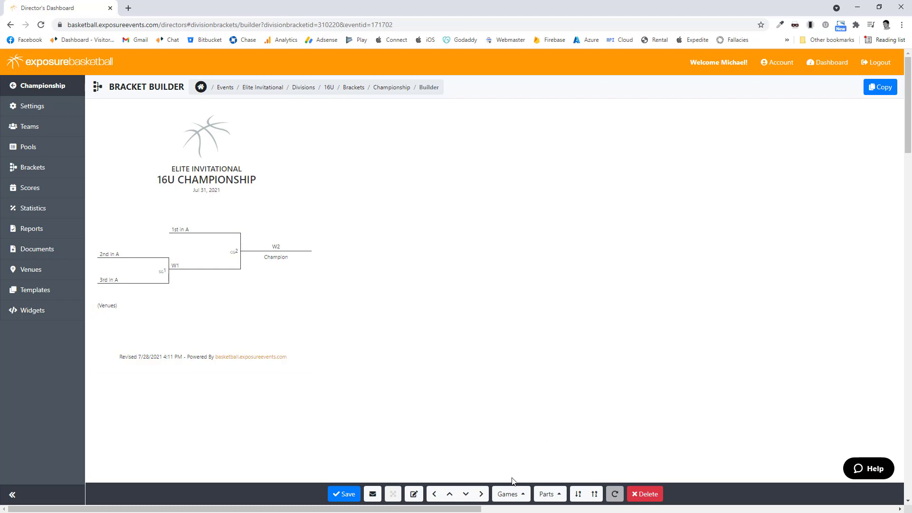
Drag the Venues part farther down, below the bracket diagram
drag(204, 365, 198, 424)
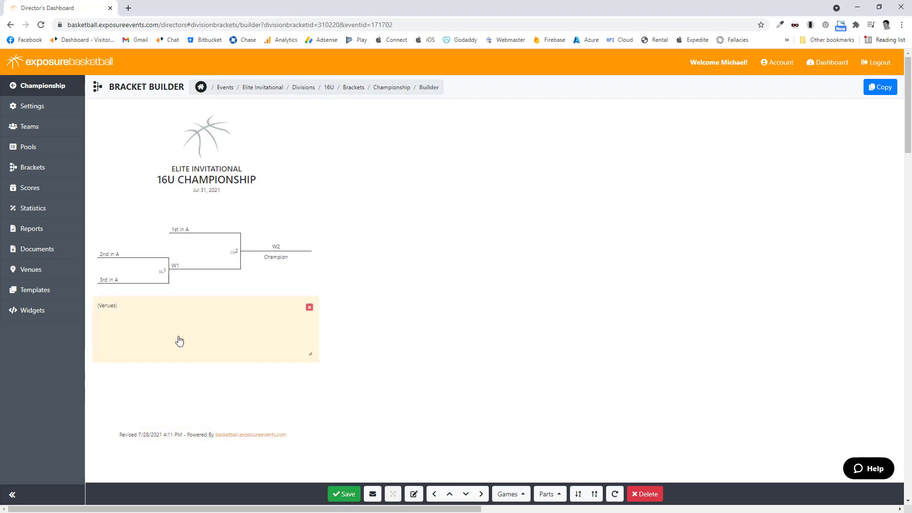
drag(179, 342, 177, 397)
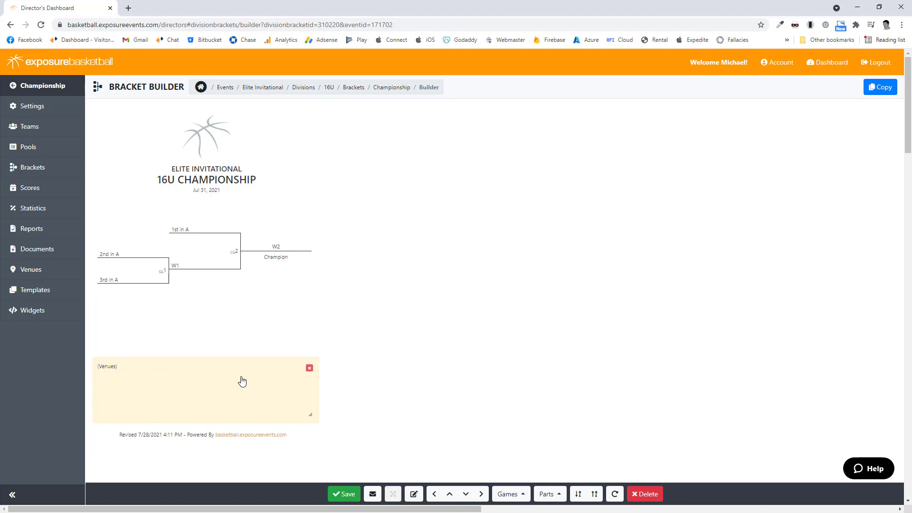
click(507, 494)
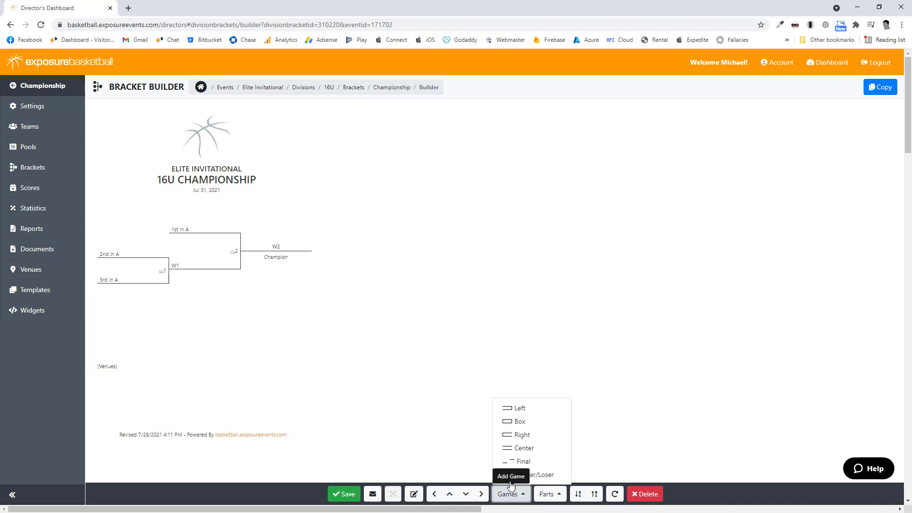
Add a Box game numbered 3 with the loser of game 1 in its top slot
click(519, 423)
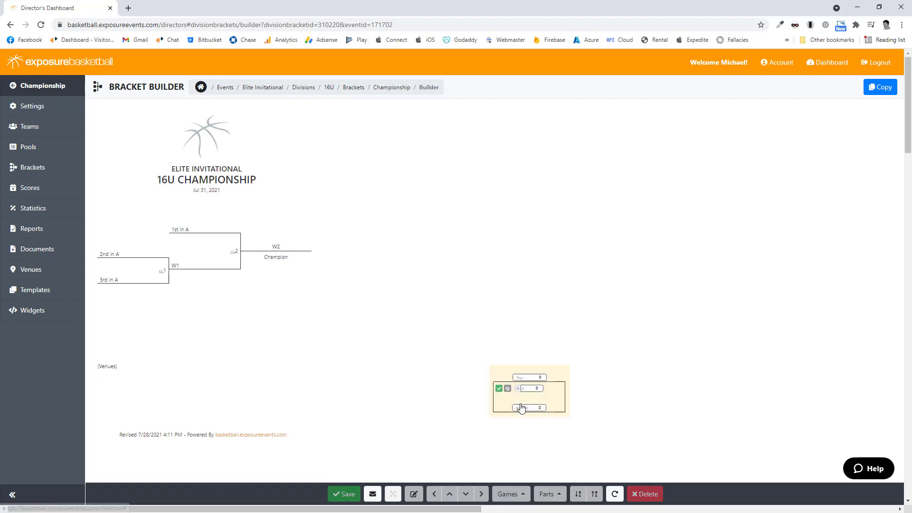
click(530, 389)
click(537, 412)
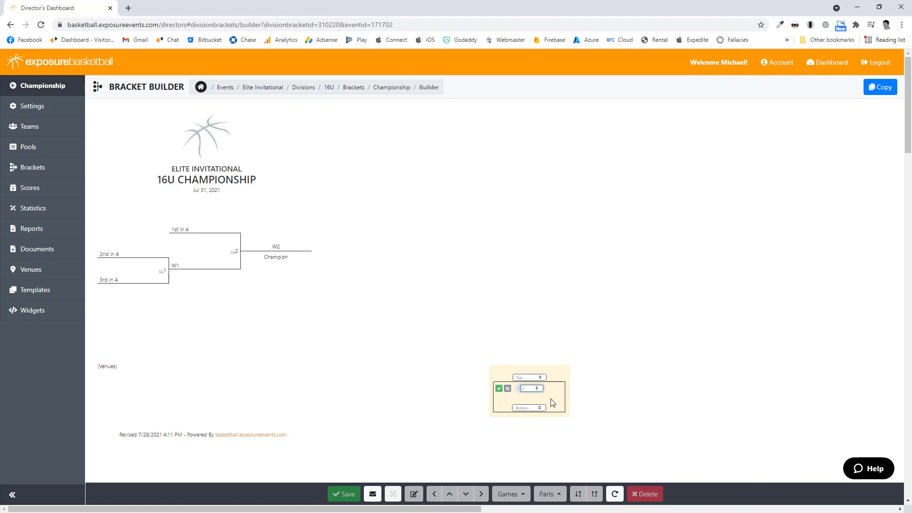
click(527, 377)
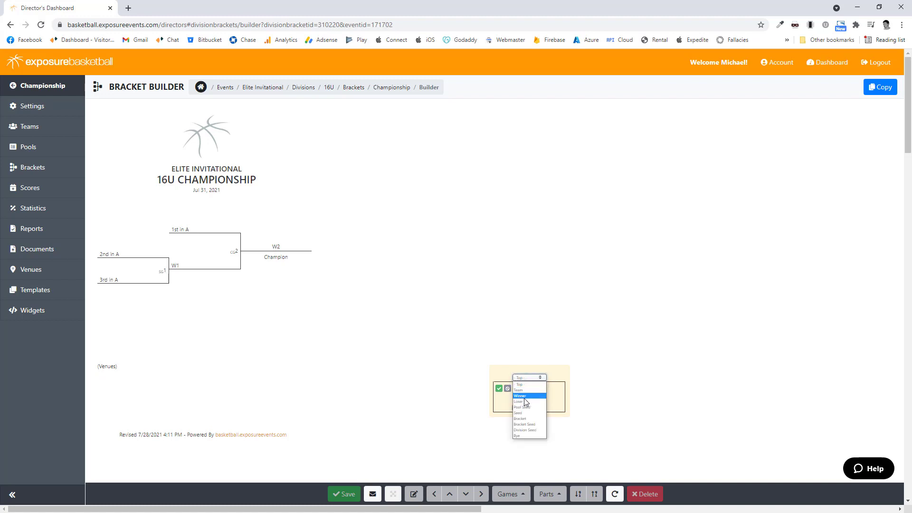
click(522, 401)
click(550, 377)
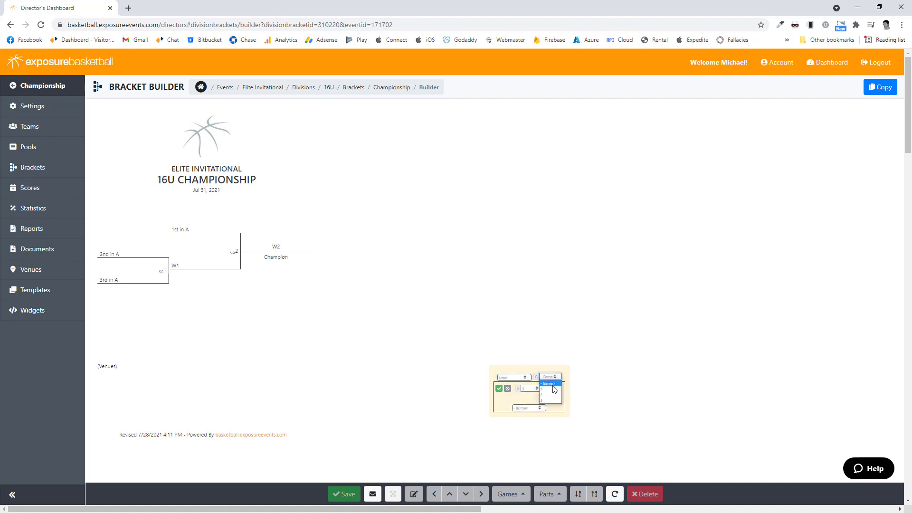
click(555, 390)
Put Team 1 (A1) in the bottom slot, place game 3 under the bracket, and save
click(529, 408)
click(527, 421)
click(554, 409)
click(546, 421)
click(498, 390)
drag(494, 394, 187, 330)
click(340, 496)
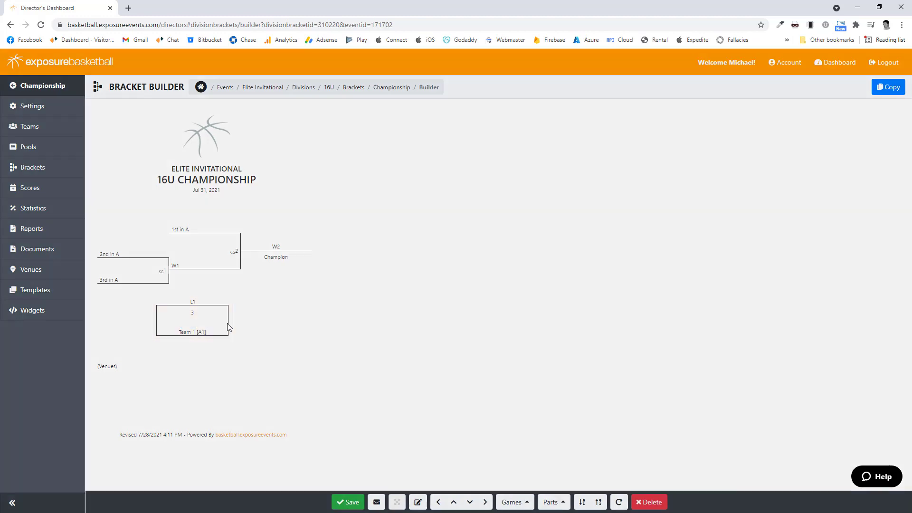
Delete the bracket part and the SG1 first-round game, then try saving and dismiss the invalid Game 2 number error
click(229, 328)
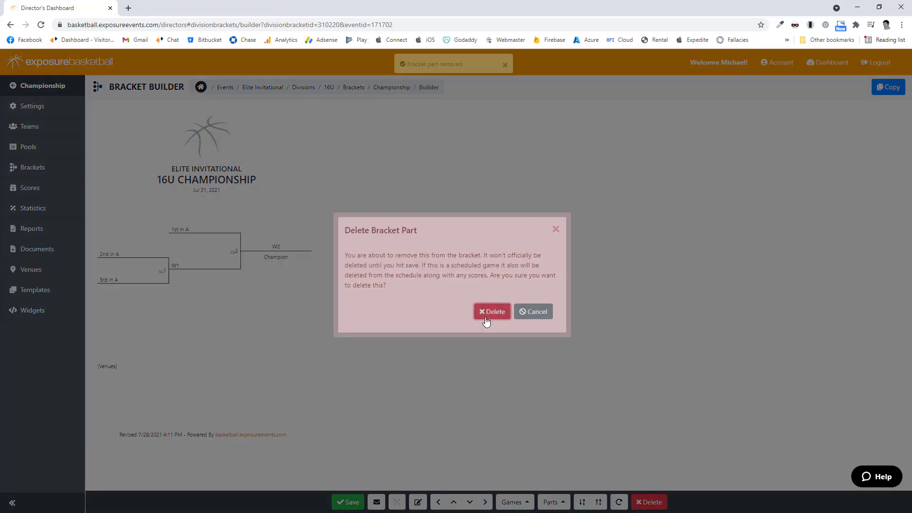
click(490, 314)
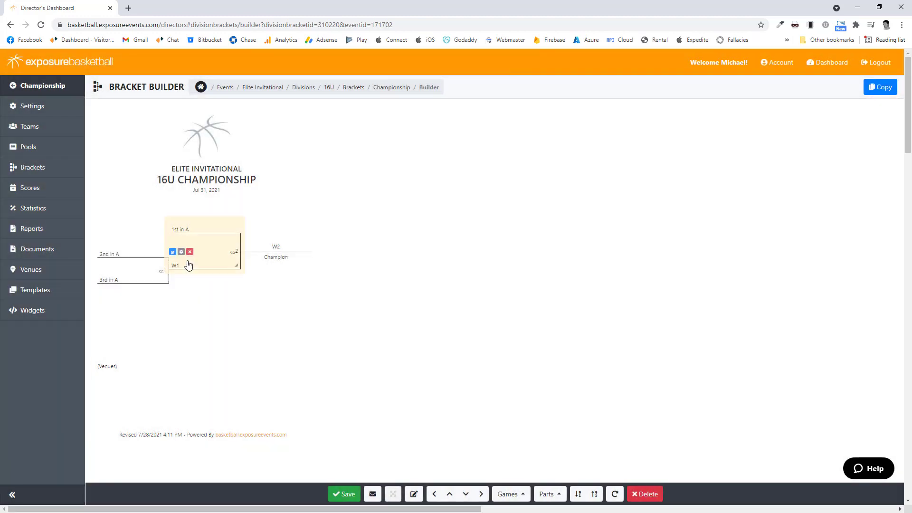
mouse_move(122, 279)
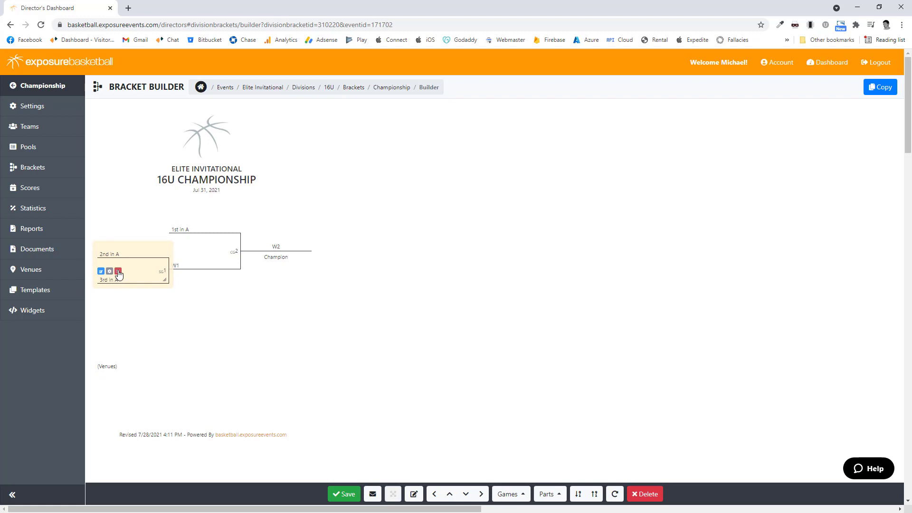
click(119, 273)
click(489, 317)
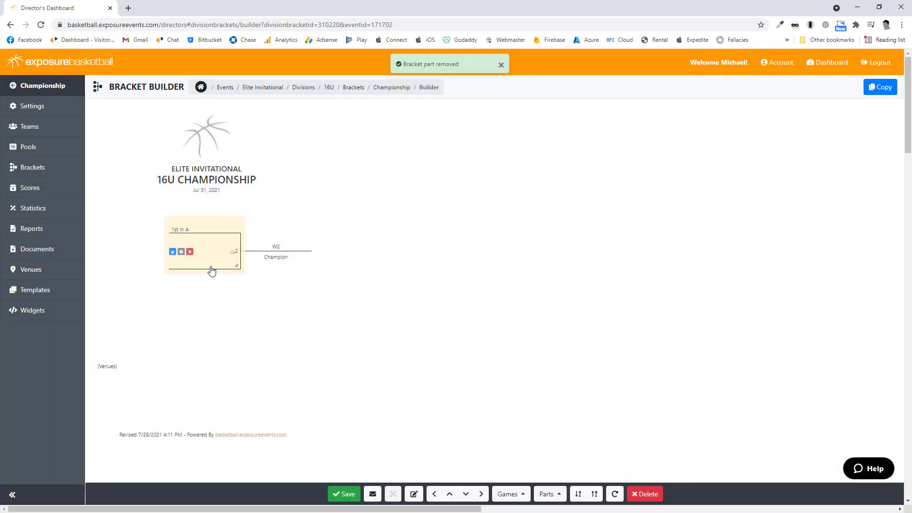
click(348, 496)
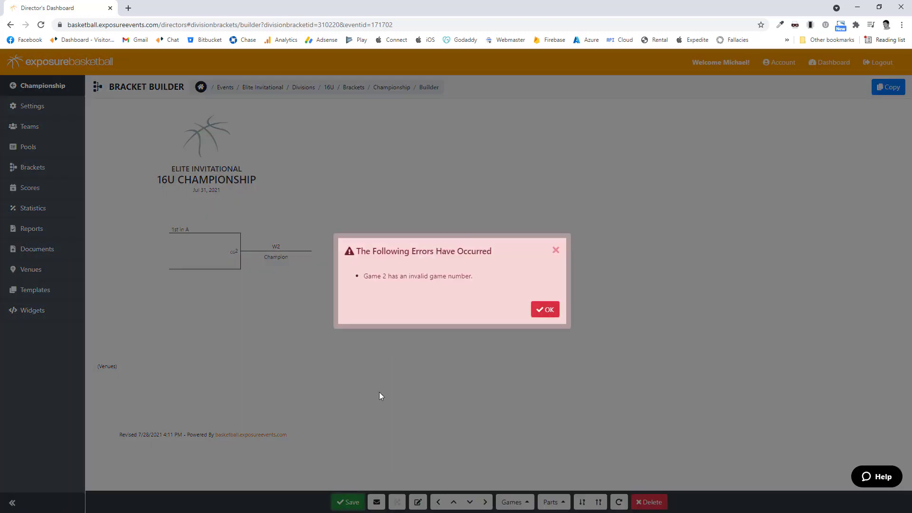
click(544, 311)
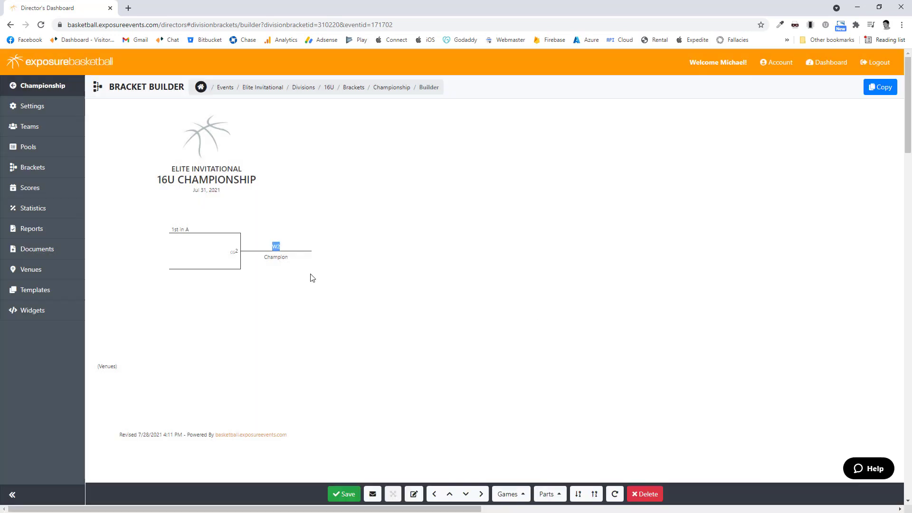
Move the game numbers down so W1 feeds the Champion line, then review the Edit All slots without changes
click(577, 497)
click(503, 306)
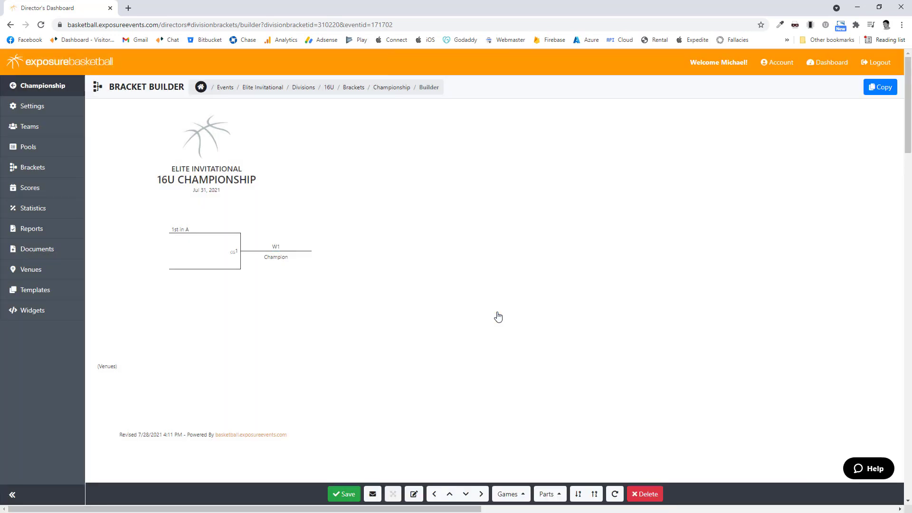
click(414, 494)
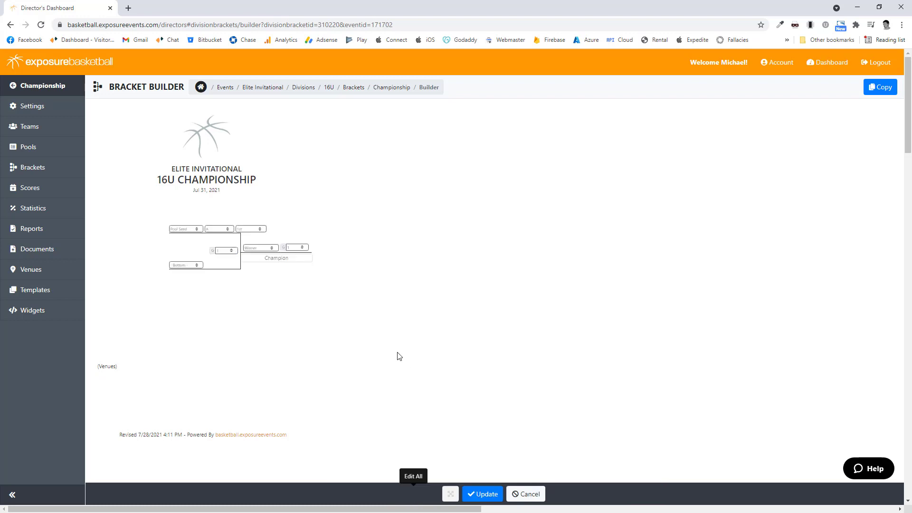
click(185, 229)
click(359, 320)
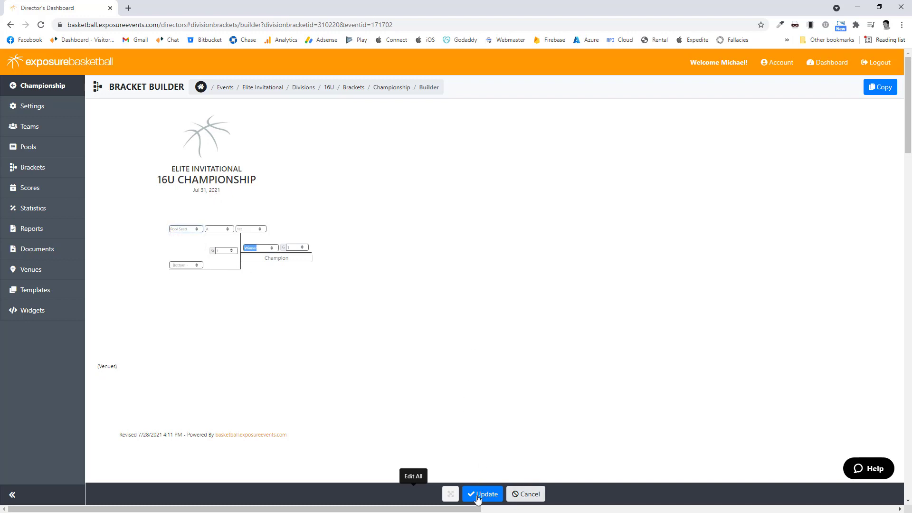
click(527, 494)
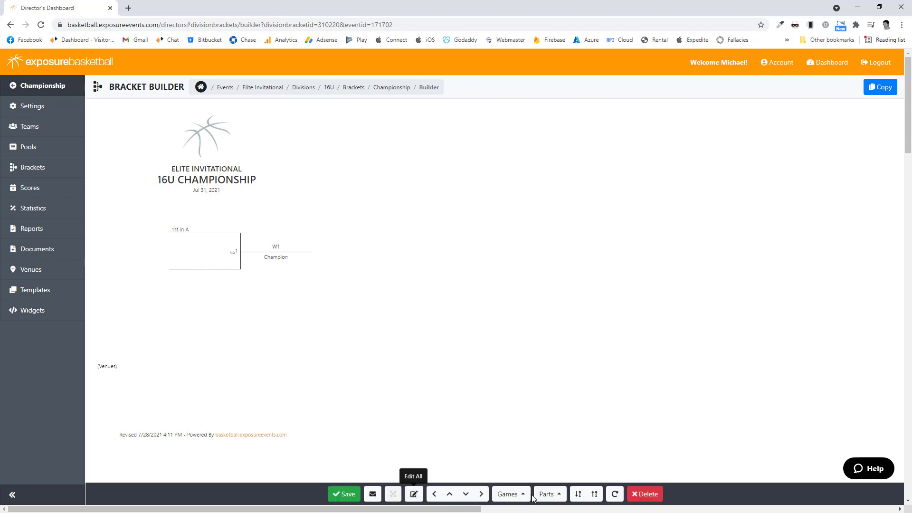
click(373, 491)
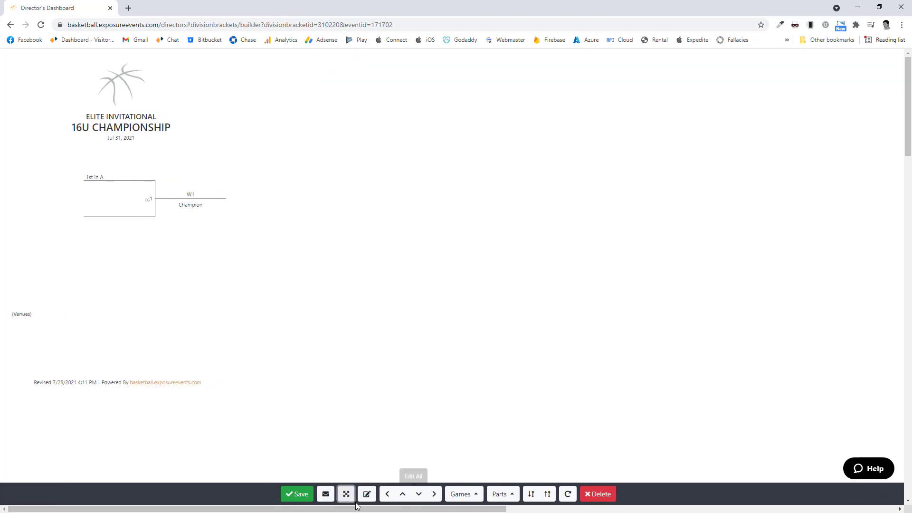
click(348, 497)
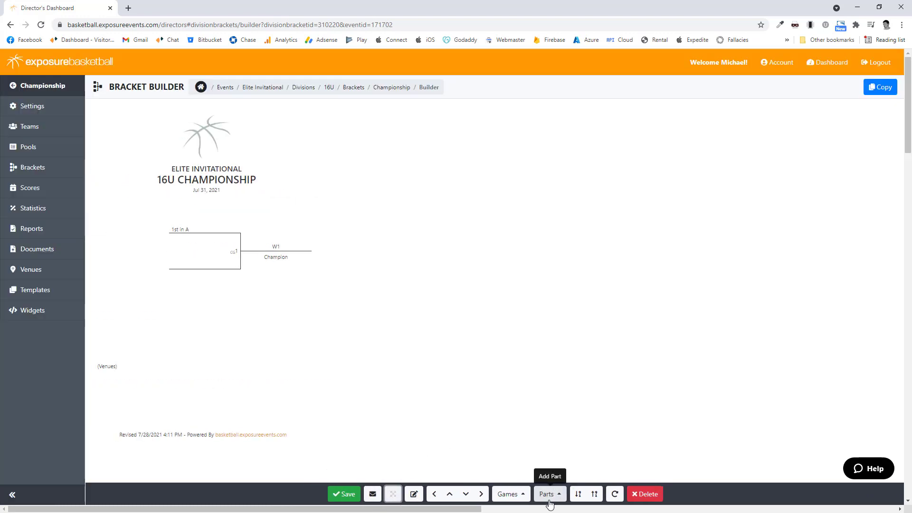
click(549, 501)
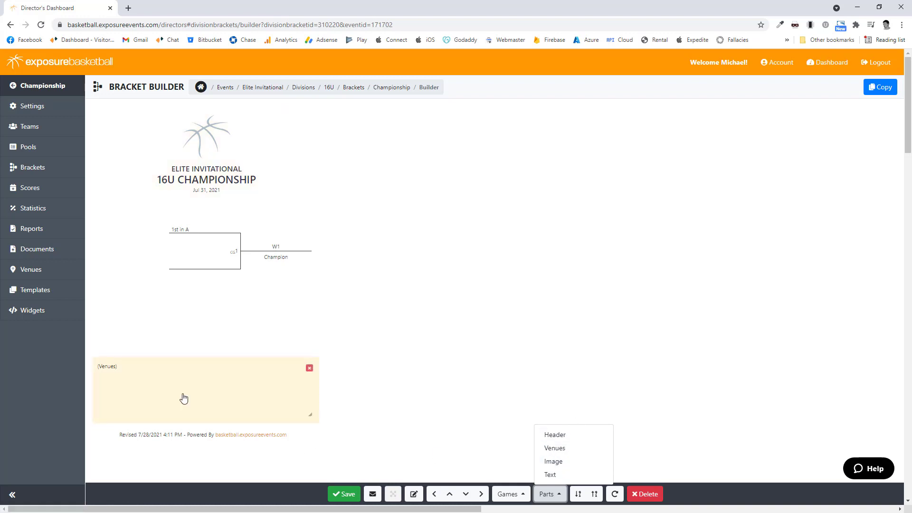
click(549, 496)
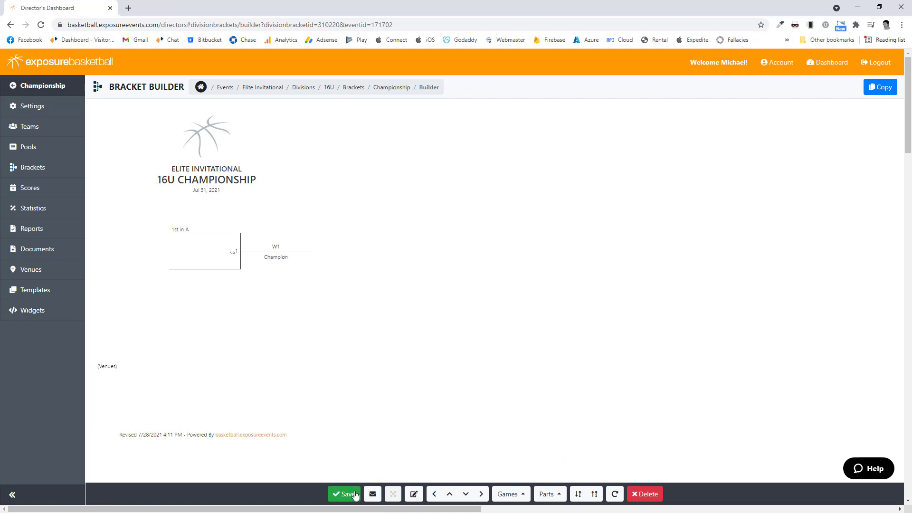
Delete all bracket games and parts, then regenerate the bracket from Pool Standings and save it
click(636, 496)
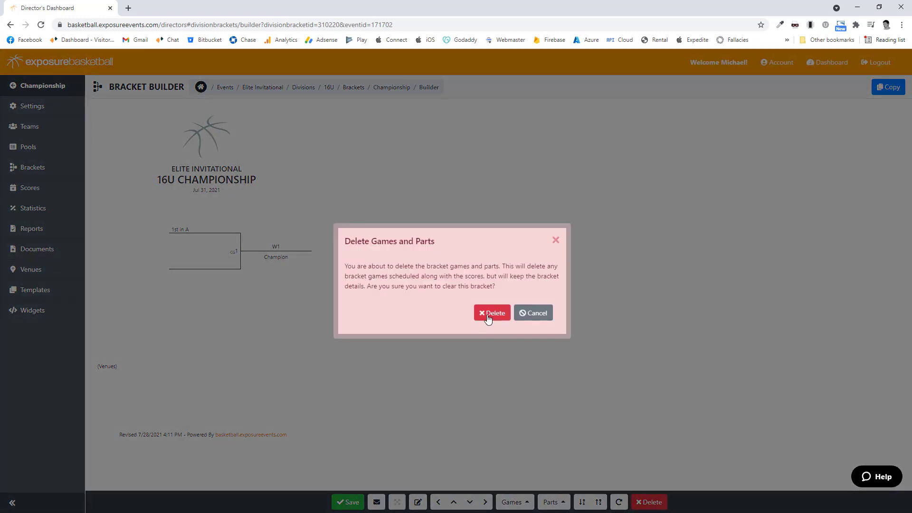
click(490, 313)
click(276, 200)
click(273, 231)
click(490, 500)
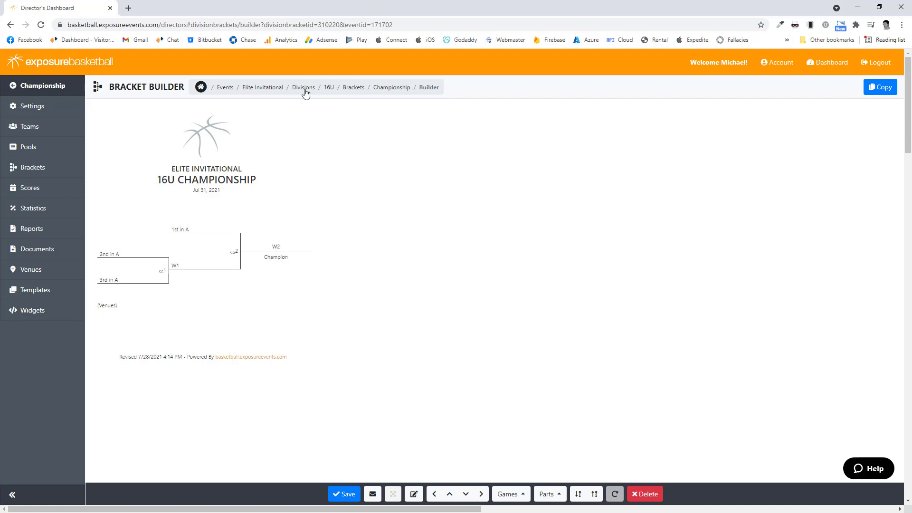
Open the Elite Invitational schedule grid and toggle between team names and seed codes
click(279, 92)
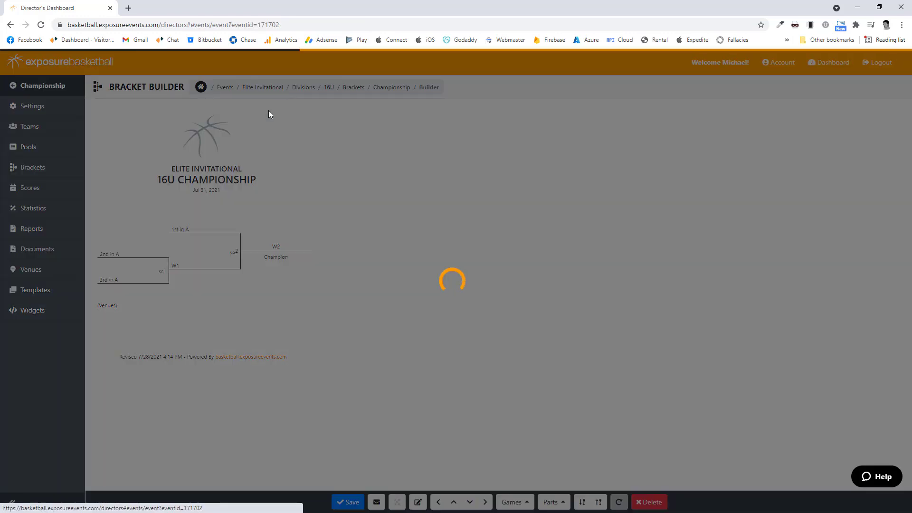
click(49, 208)
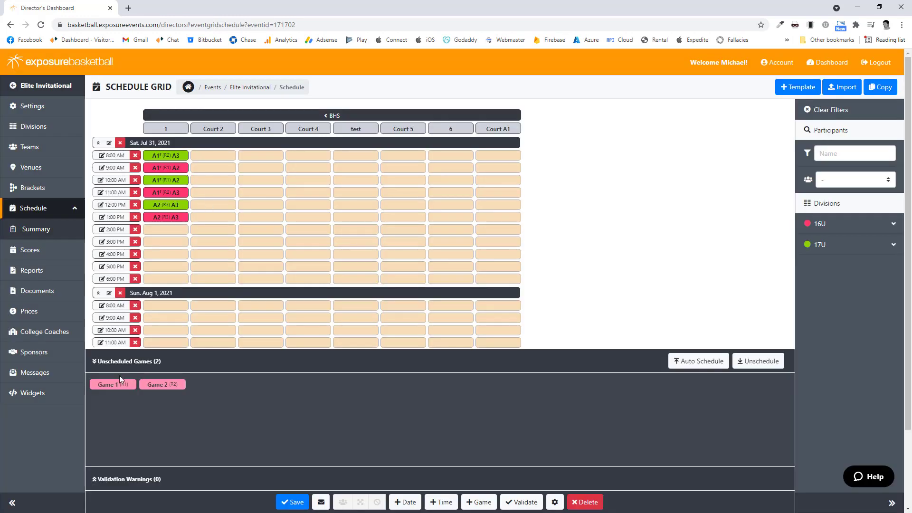
mouse_move(118, 390)
mouse_move(175, 388)
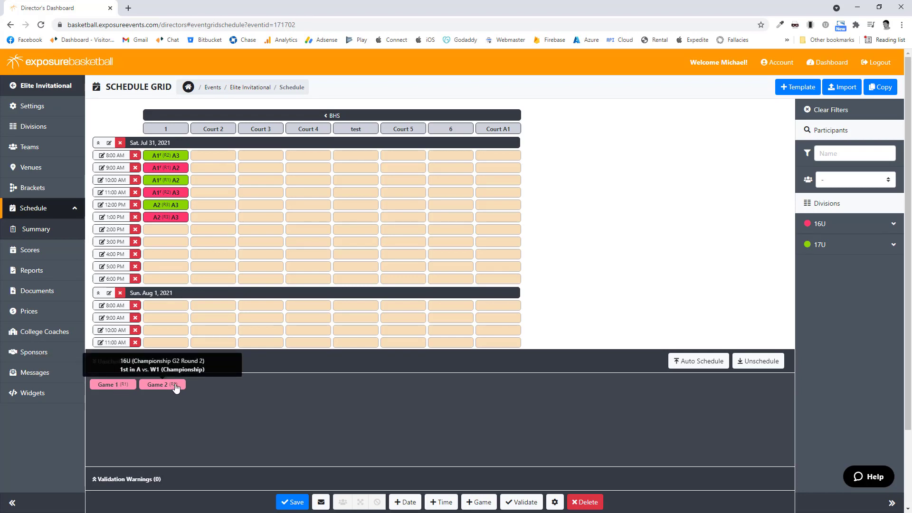
click(342, 502)
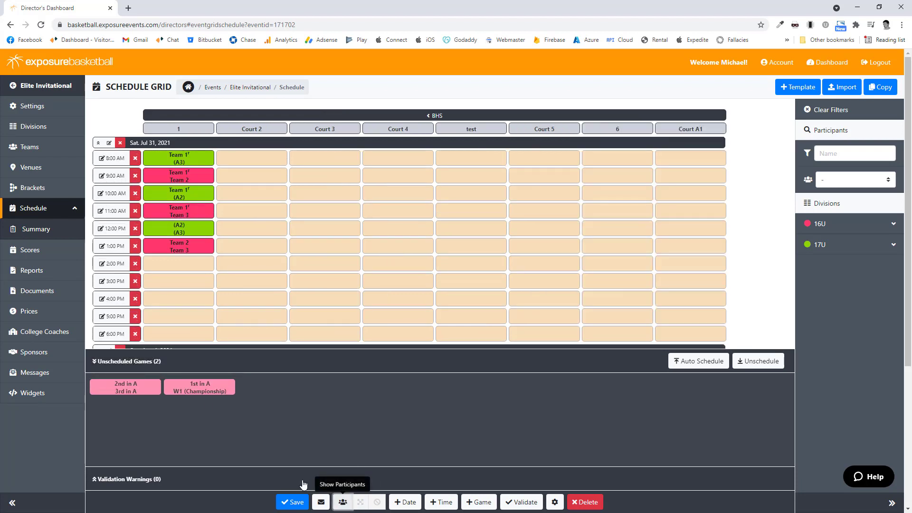
click(340, 504)
Place Game 1 on court 1 Saturday 6:00 PM and Game 2 Sunday 9:00 AM, save, and check the A2 vs A3 game
drag(106, 385, 159, 281)
drag(121, 385, 166, 318)
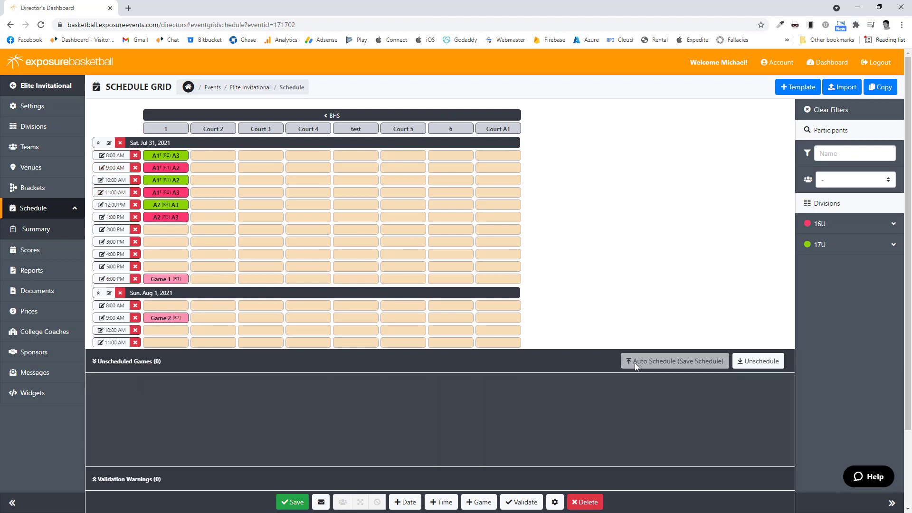
click(300, 503)
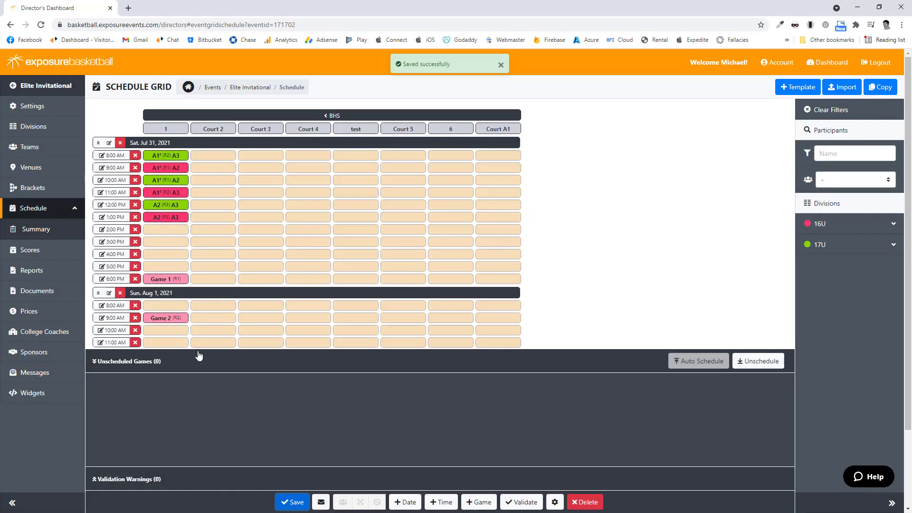
mouse_move(175, 279)
mouse_down()
mouse_move(240, 199)
mouse_move(220, 190)
mouse_move(161, 263)
mouse_move(165, 280)
mouse_up()
mouse_move(168, 318)
mouse_down()
mouse_move(211, 253)
mouse_move(169, 320)
mouse_up()
click(284, 506)
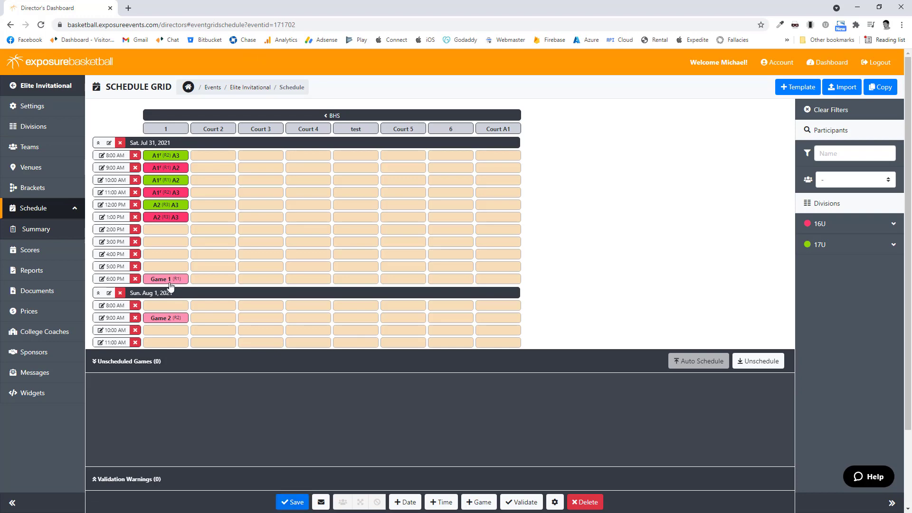
click(167, 220)
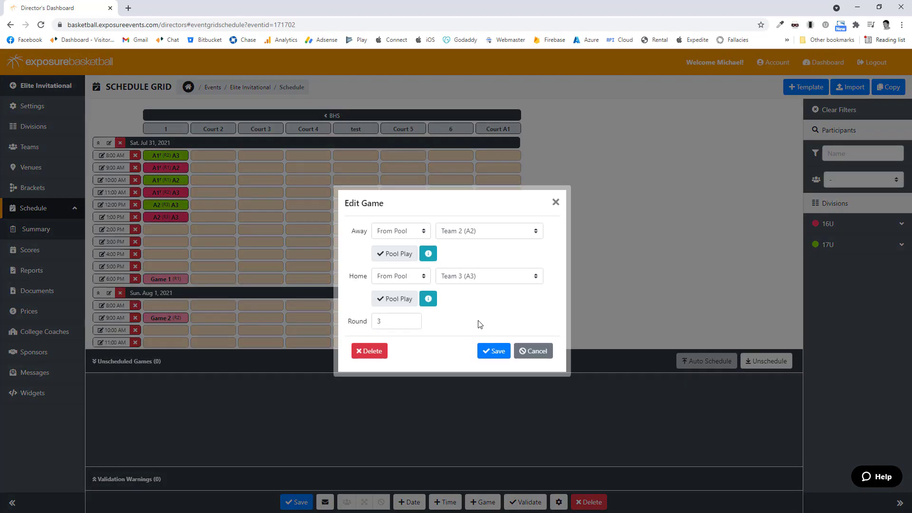
click(538, 352)
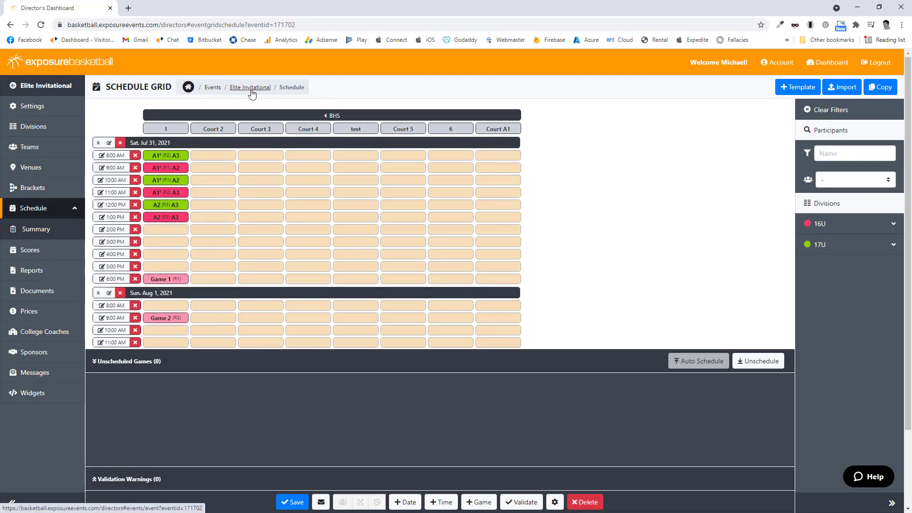
Create a bracket named 'Gold' in division 16U, populated from Pool Standings, and save it
click(29, 188)
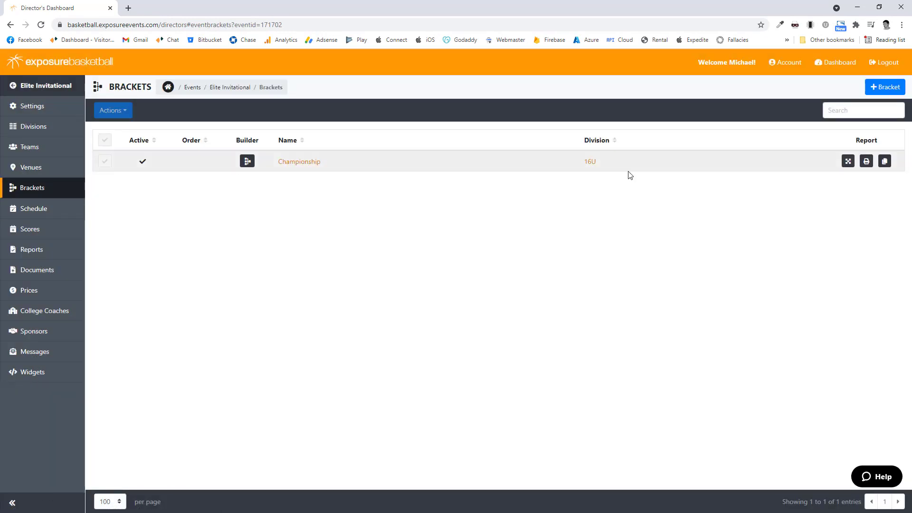
click(883, 87)
click(291, 143)
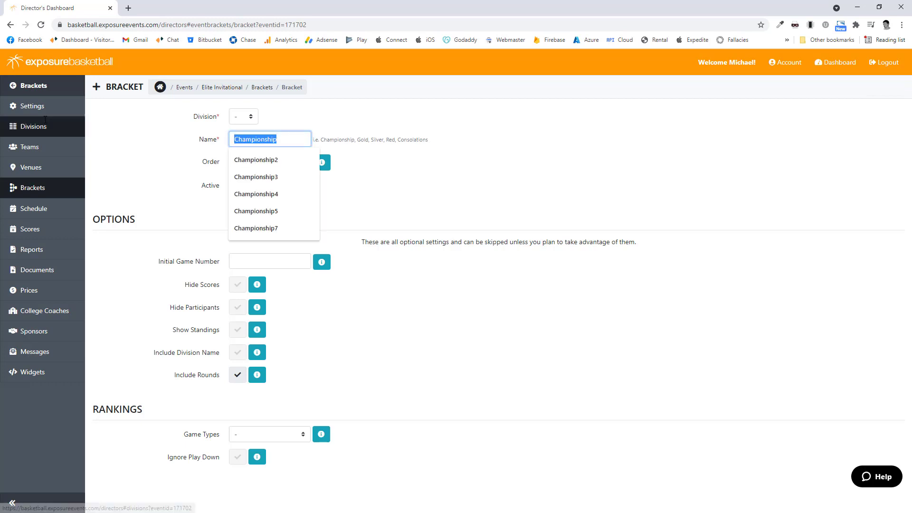
text(Gold)
click(244, 116)
click(242, 139)
scroll(278, 408, down, 4)
click(286, 338)
click(266, 354)
scroll(479, 481, down, 4)
click(496, 502)
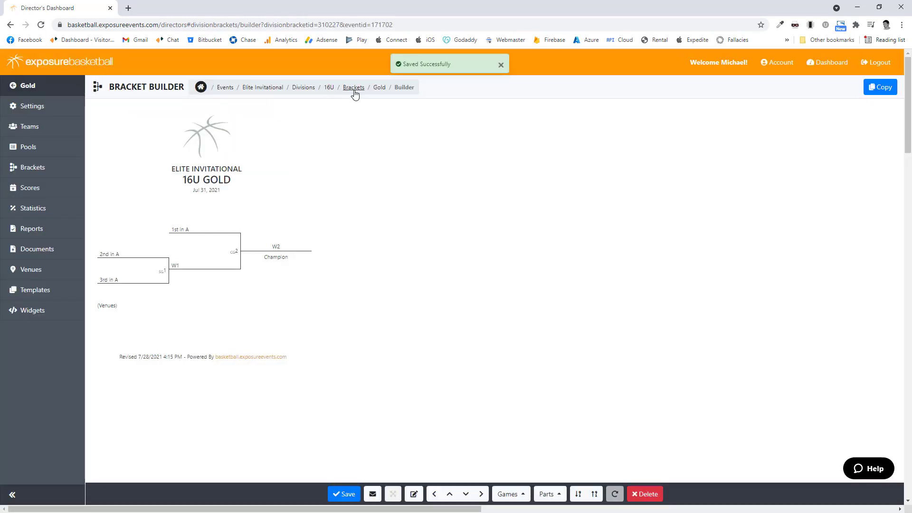
click(354, 88)
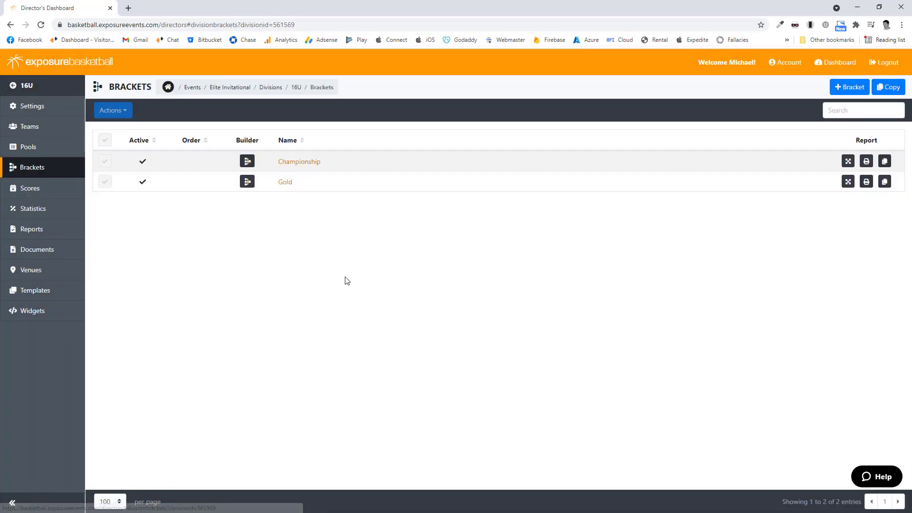
Open print PDFs of the 16U Championship bracket and the two-page 16U Brackets report
click(295, 164)
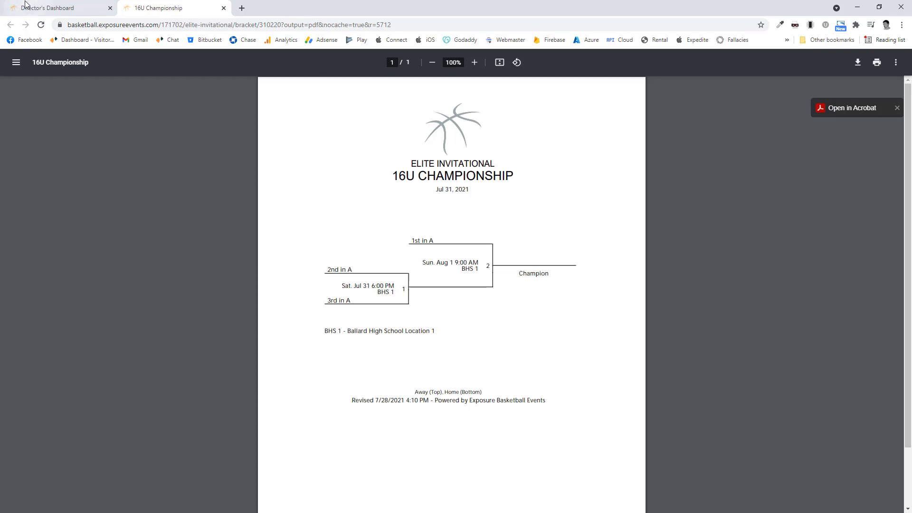
click(41, 8)
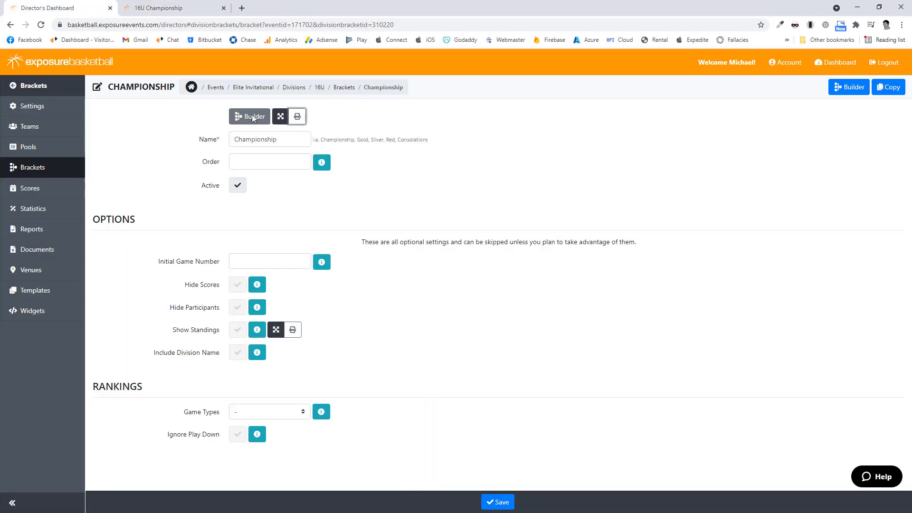
click(58, 229)
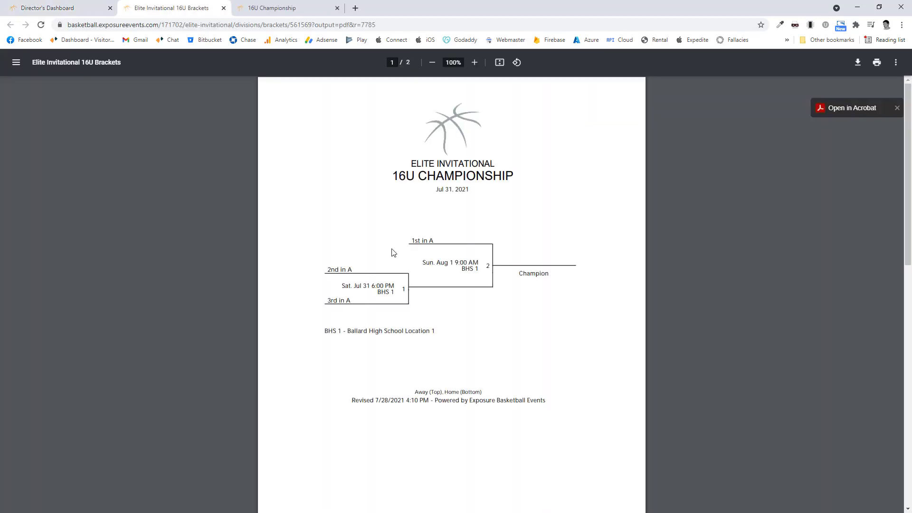
scroll(407, 285, down, 7)
scroll(407, 286, down, 5)
scroll(422, 305, up, 12)
scroll(422, 317, down, 10)
click(14, 7)
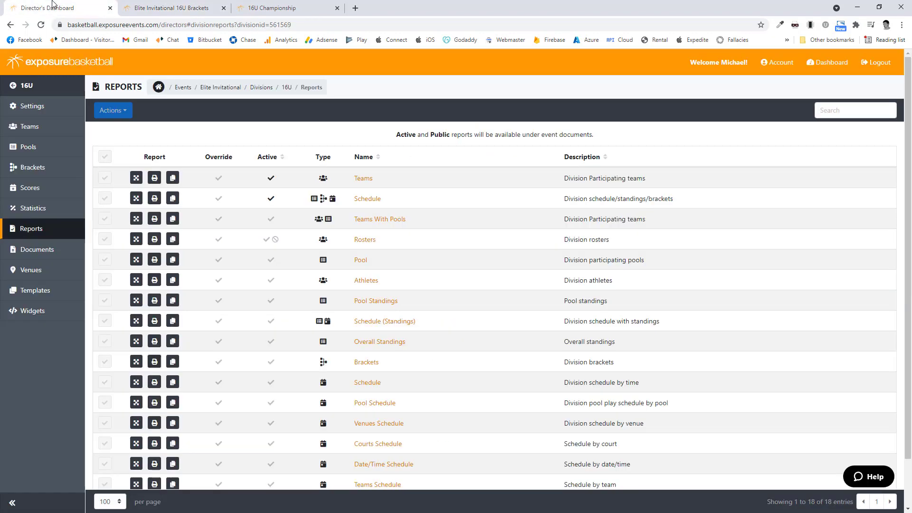
Open the Elite Invitational settings and expand the Brackets section to review Show Brackets and placeholder options
click(220, 88)
click(63, 114)
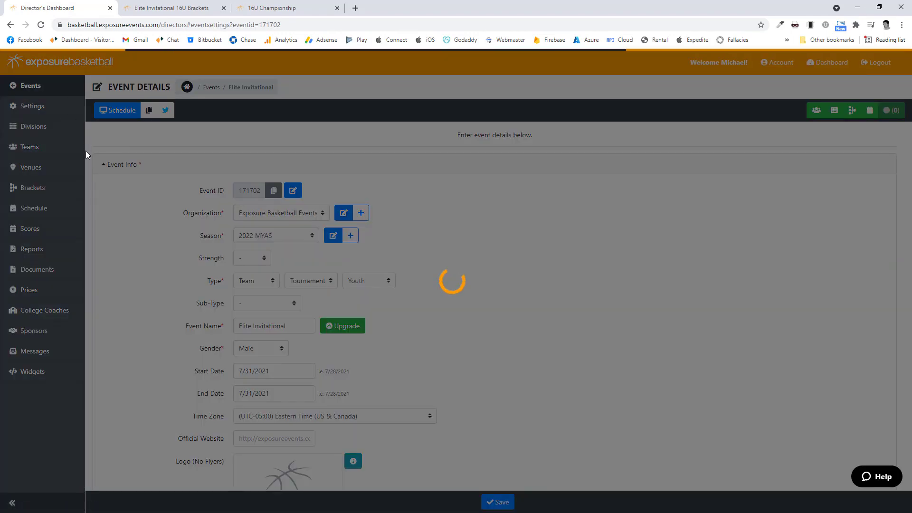
click(54, 254)
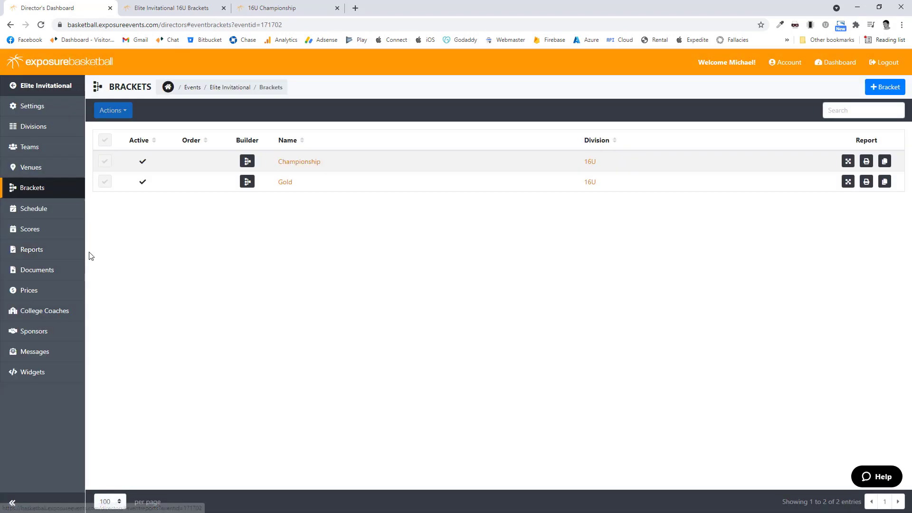
click(46, 108)
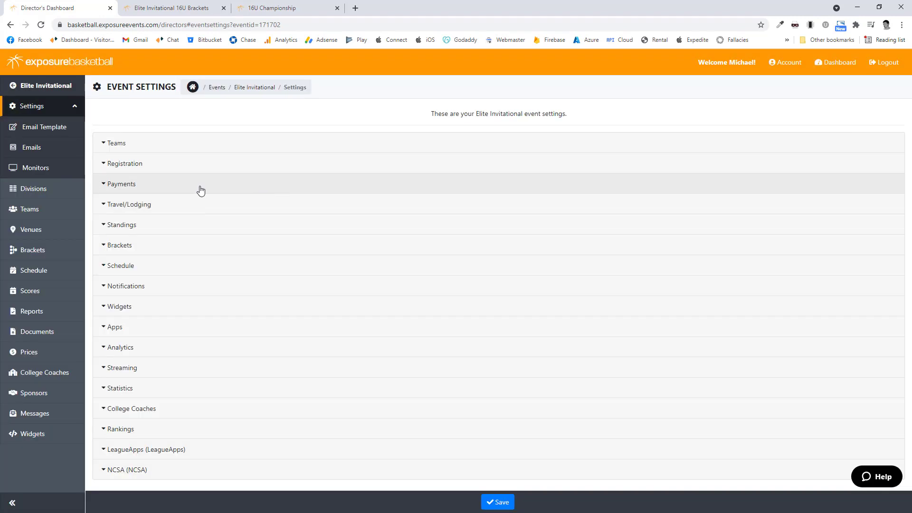
click(180, 245)
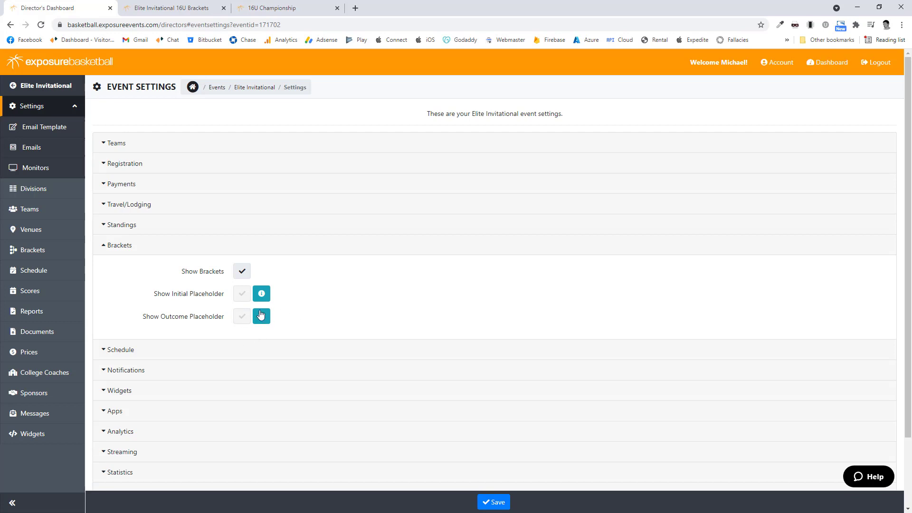
In Standings settings, set Bracket Placement to All Places Completed and Tie Breaker to None
click(231, 228)
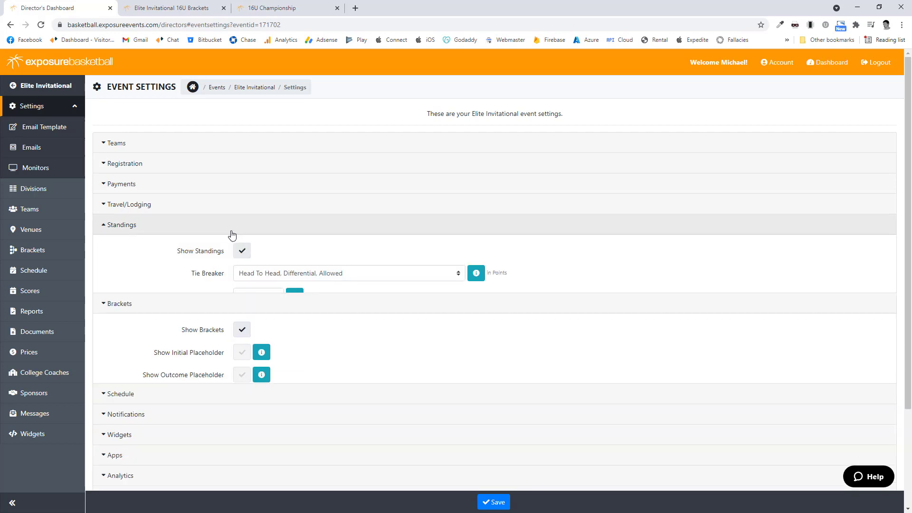
click(293, 321)
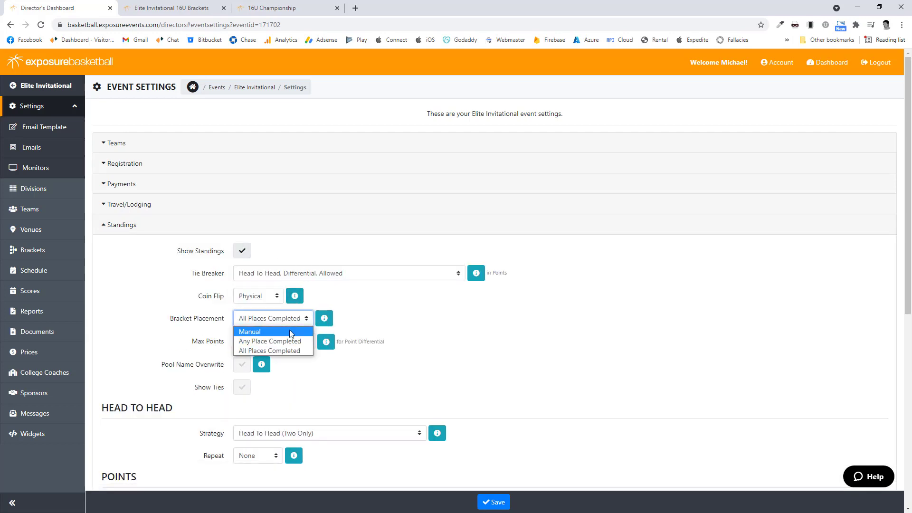
click(290, 330)
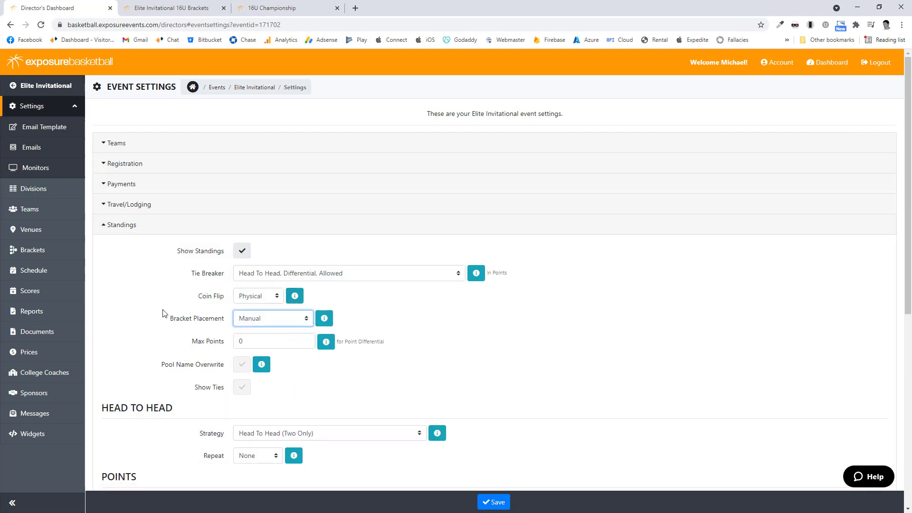
click(280, 324)
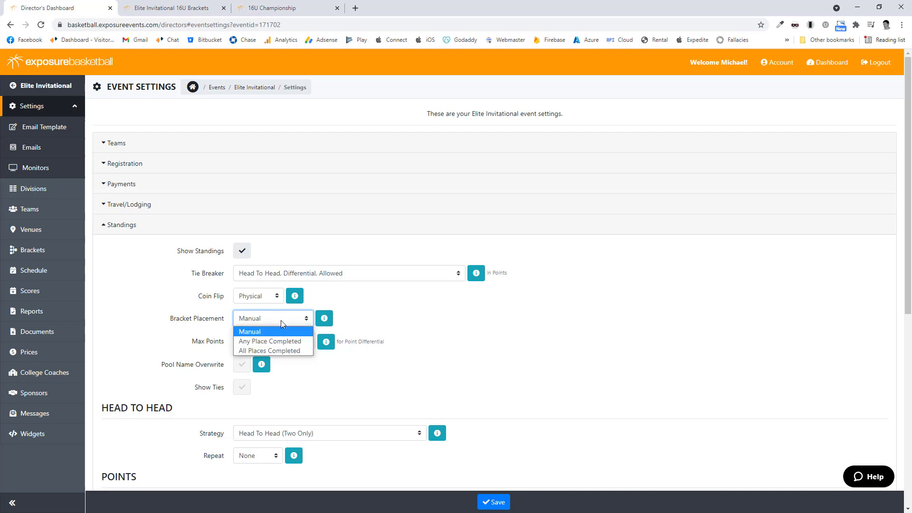
click(288, 355)
click(312, 269)
click(311, 287)
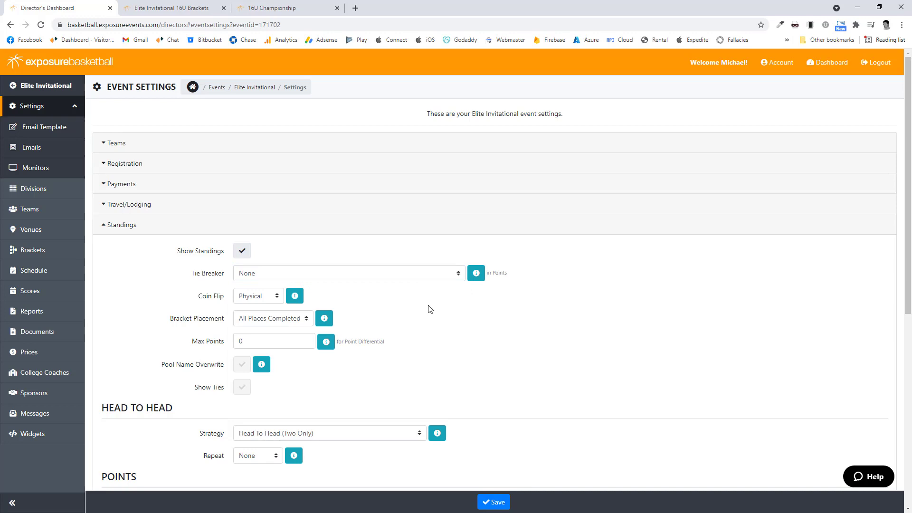
click(261, 85)
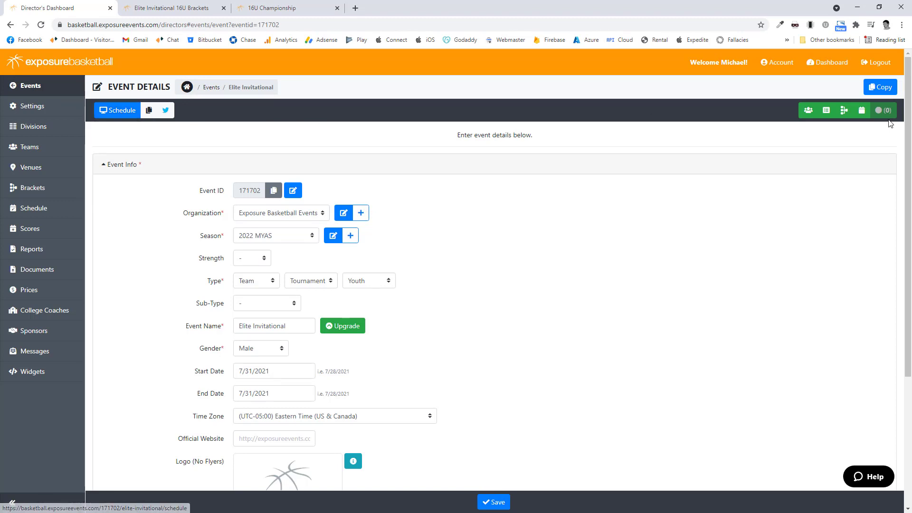
On the public 16U schedule, view the Championship bracket page, then switch the bracket list to Gold
click(118, 114)
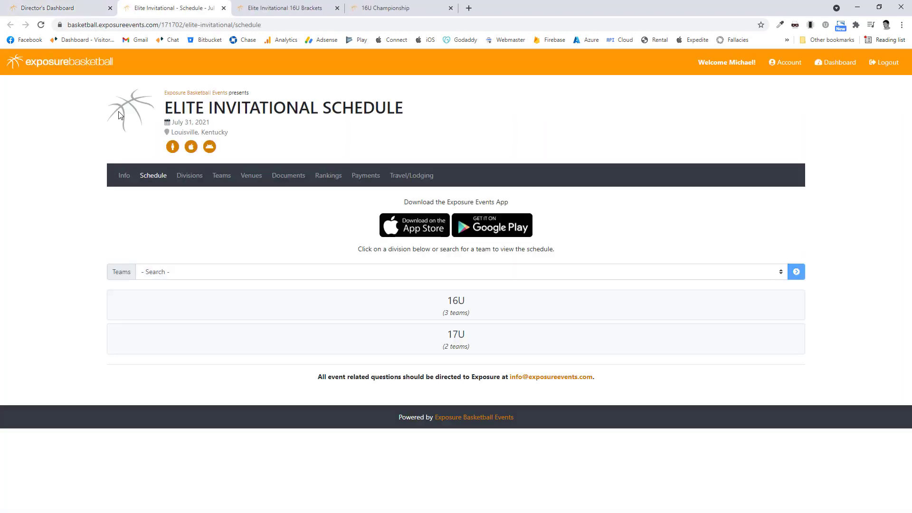
click(352, 313)
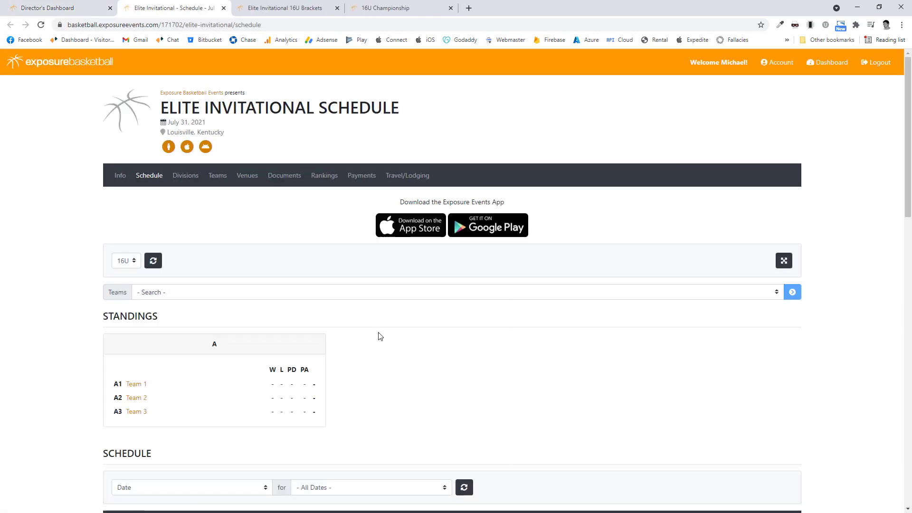
scroll(383, 342, down, 15)
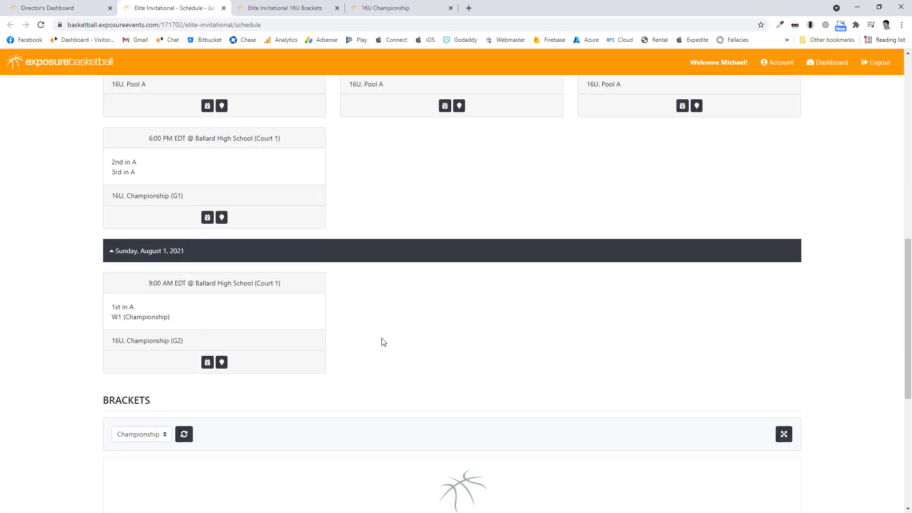
scroll(375, 347, up, 3)
scroll(434, 336, down, 4)
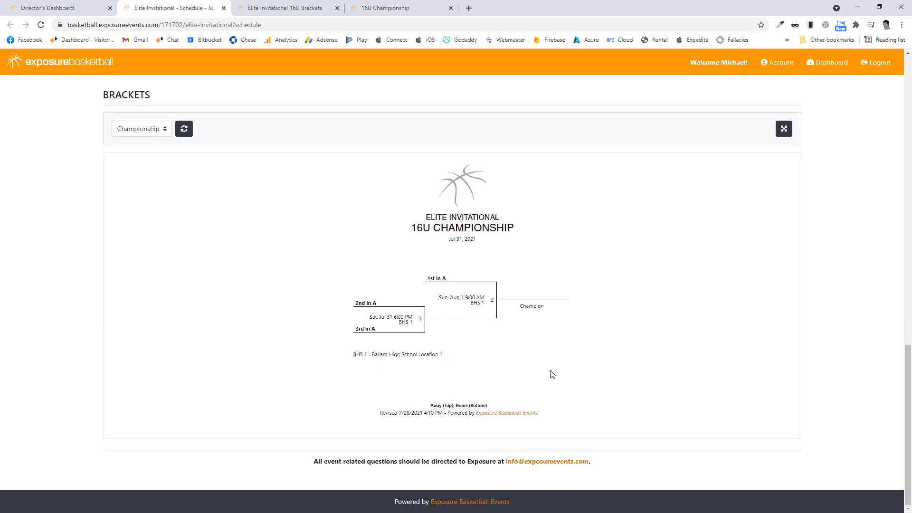
click(784, 128)
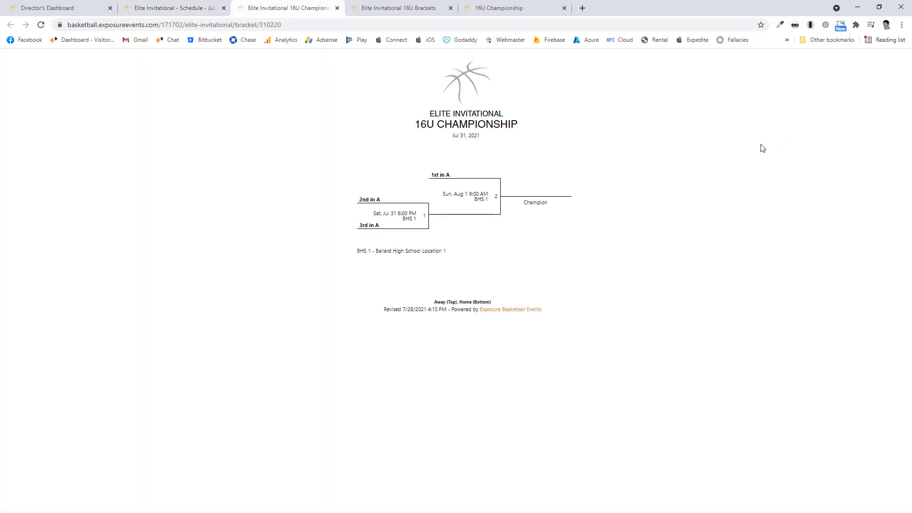
click(159, 10)
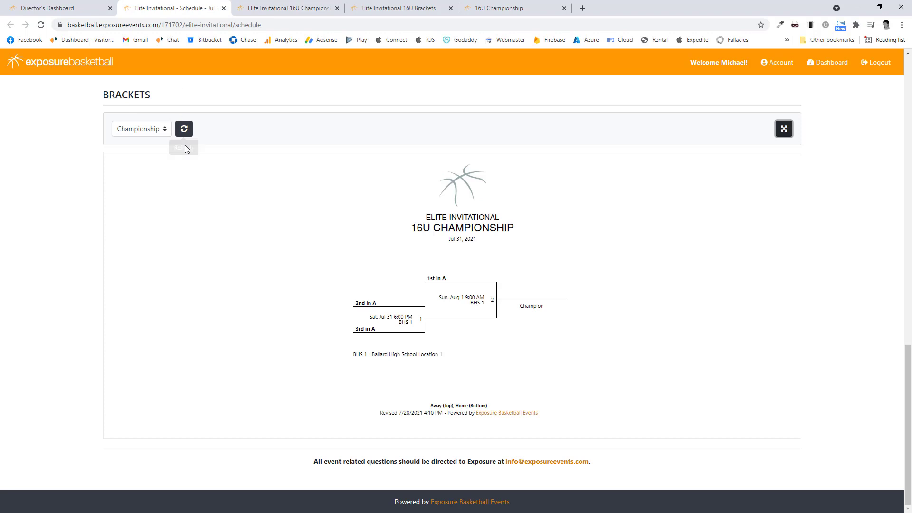
click(152, 135)
click(151, 152)
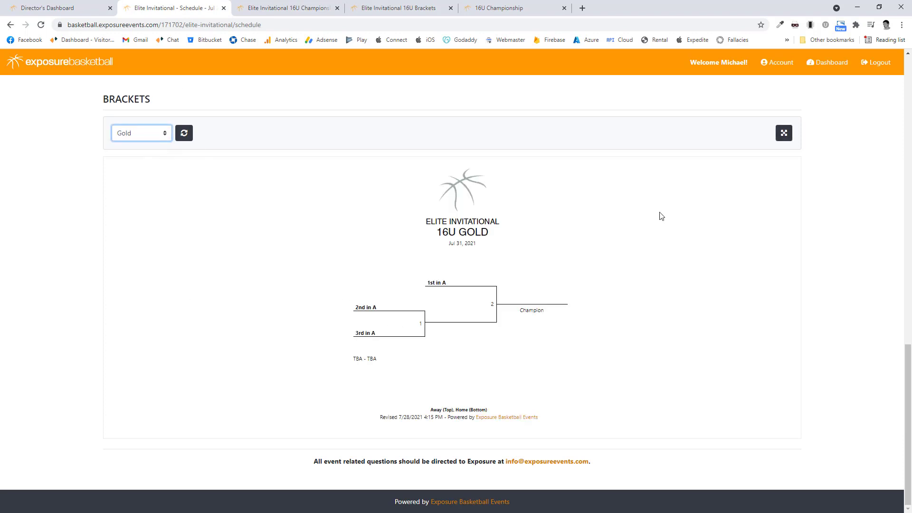
click(61, 8)
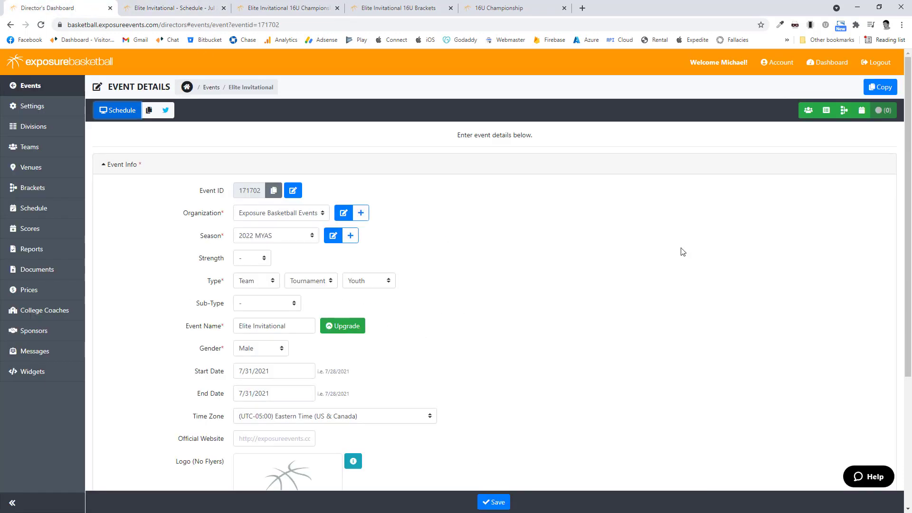